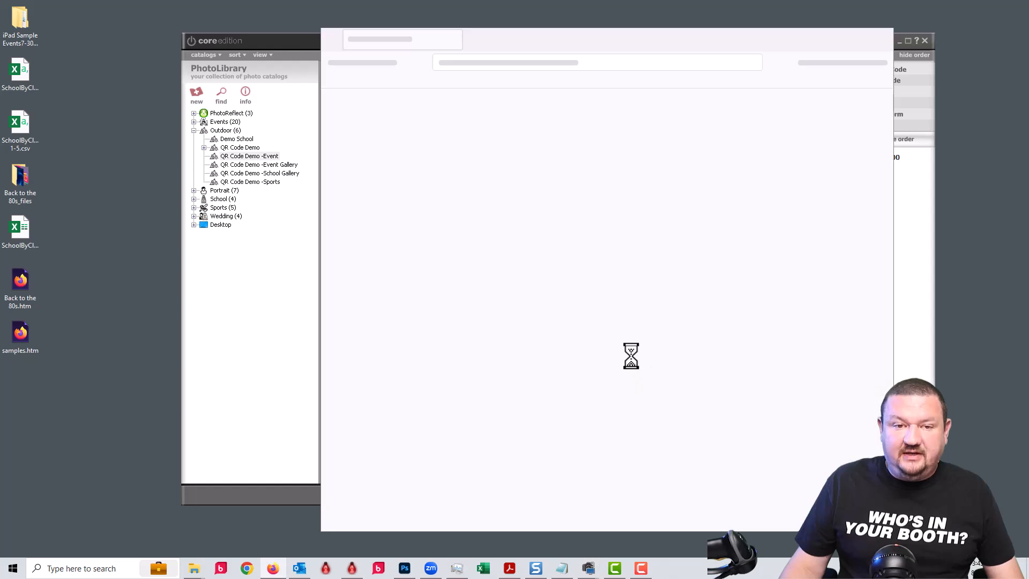
Step: Create a Named Subevent QR code from the person's full name and preview its printout without printing it
mouse_move(480, 145)
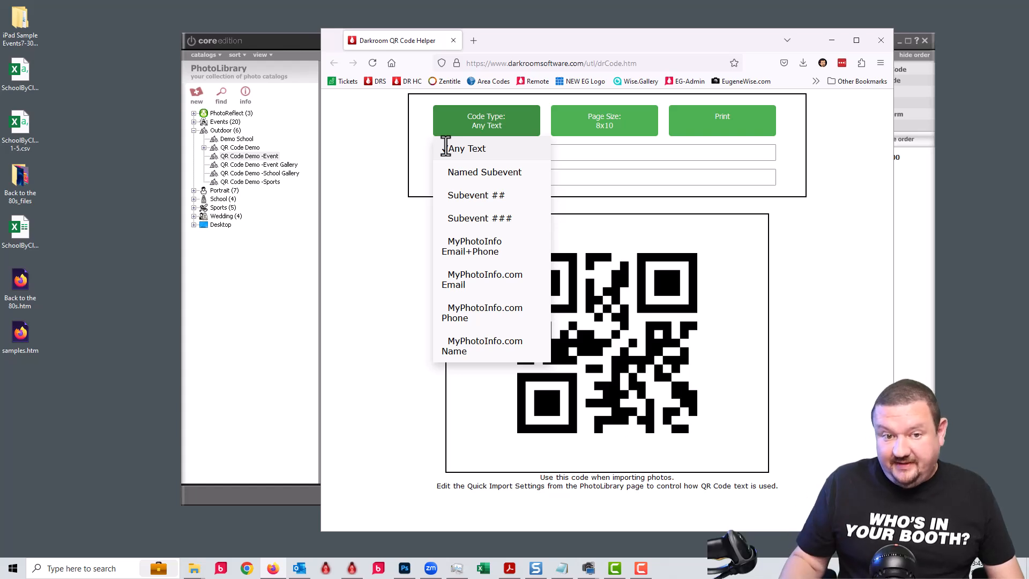
left_click(489, 172)
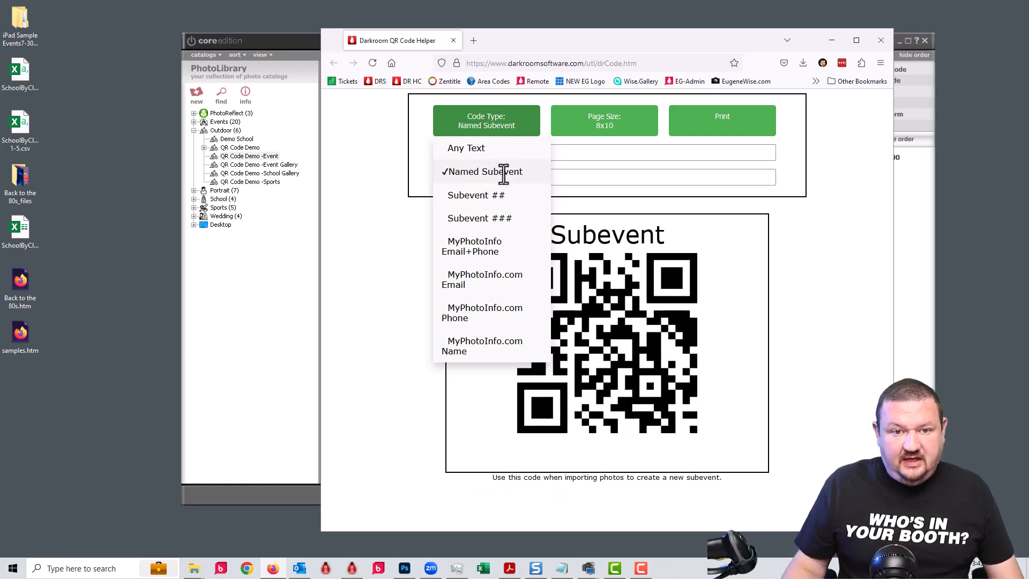
left_click_drag(573, 156, 169, 105)
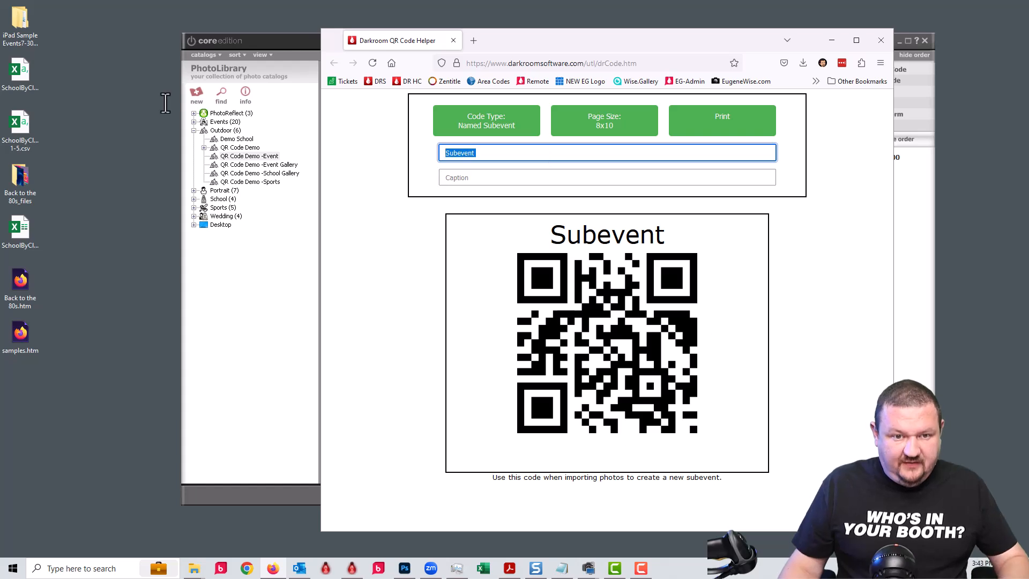
type("Make")
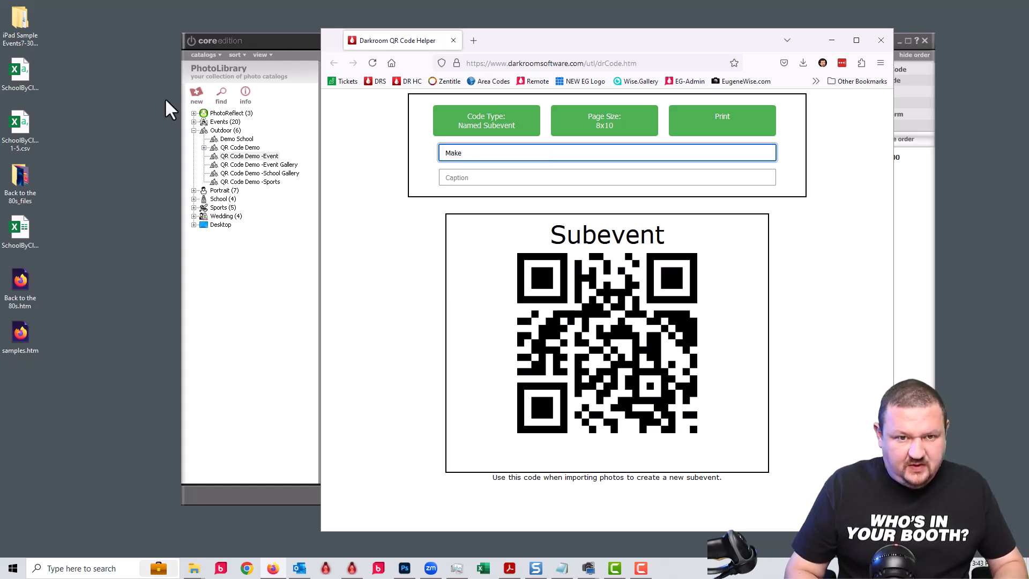
key("BackSpace")
key("BackSpace")
type("M")
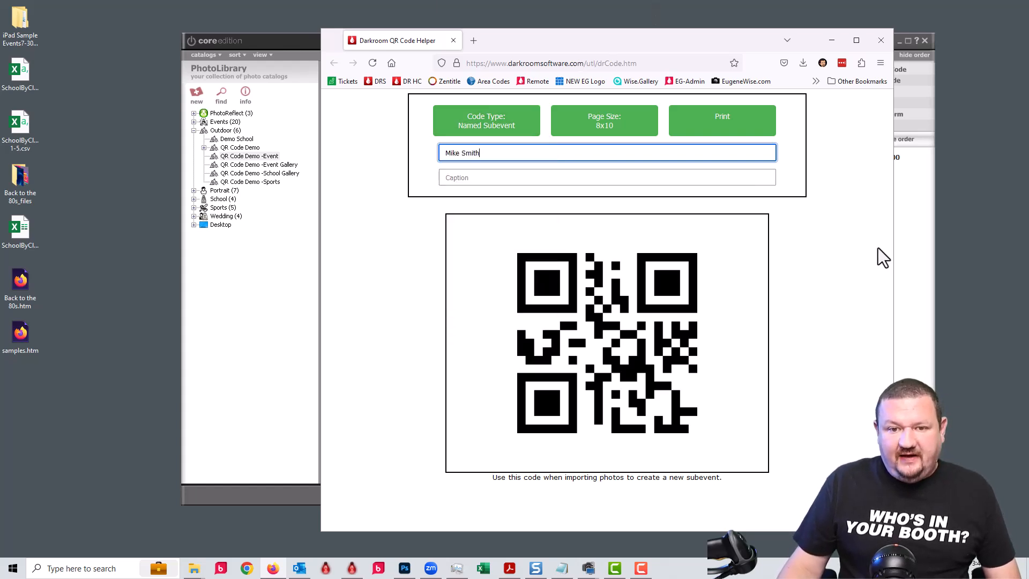
left_click(809, 306)
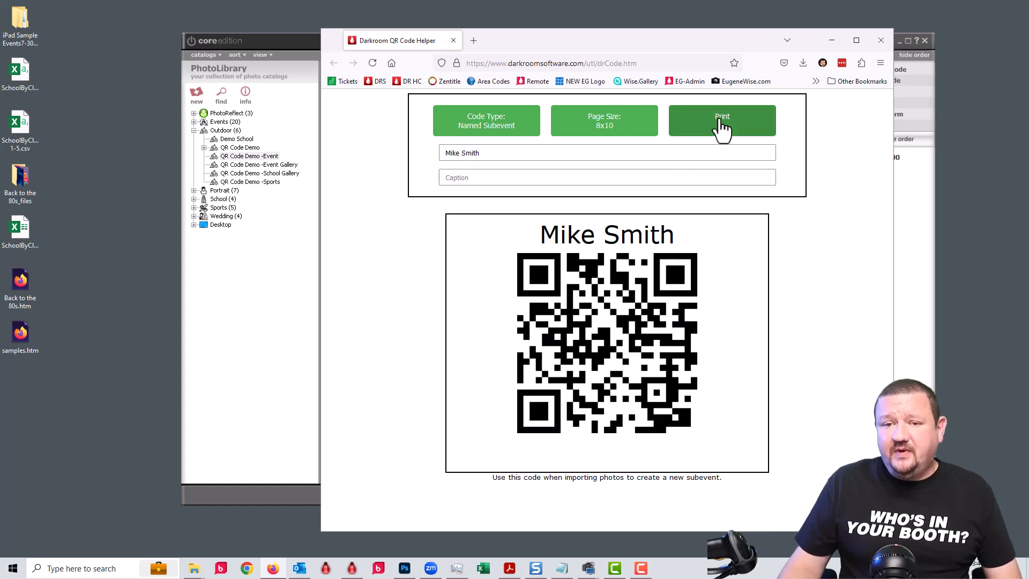
left_click(721, 126)
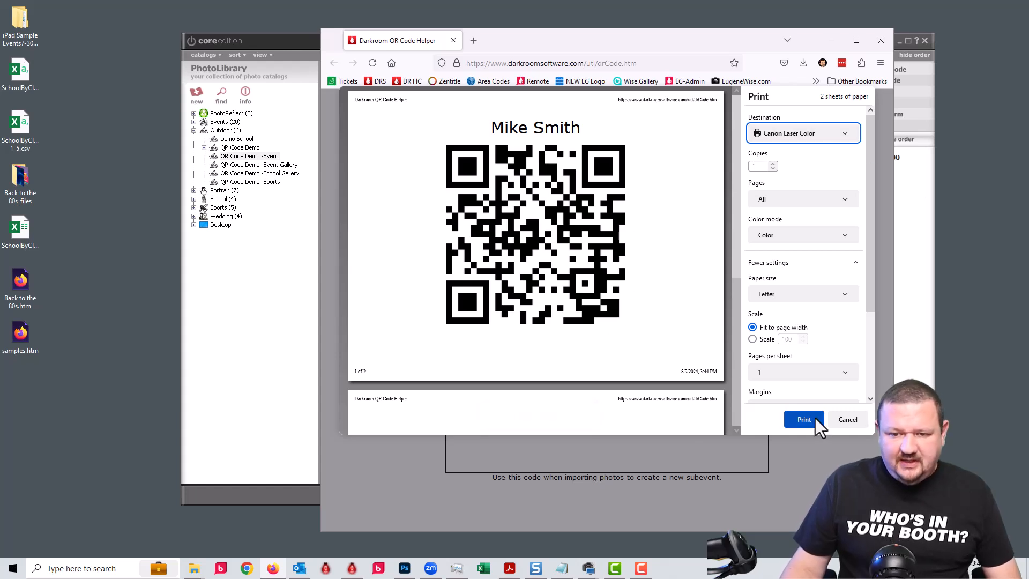
left_click(845, 423)
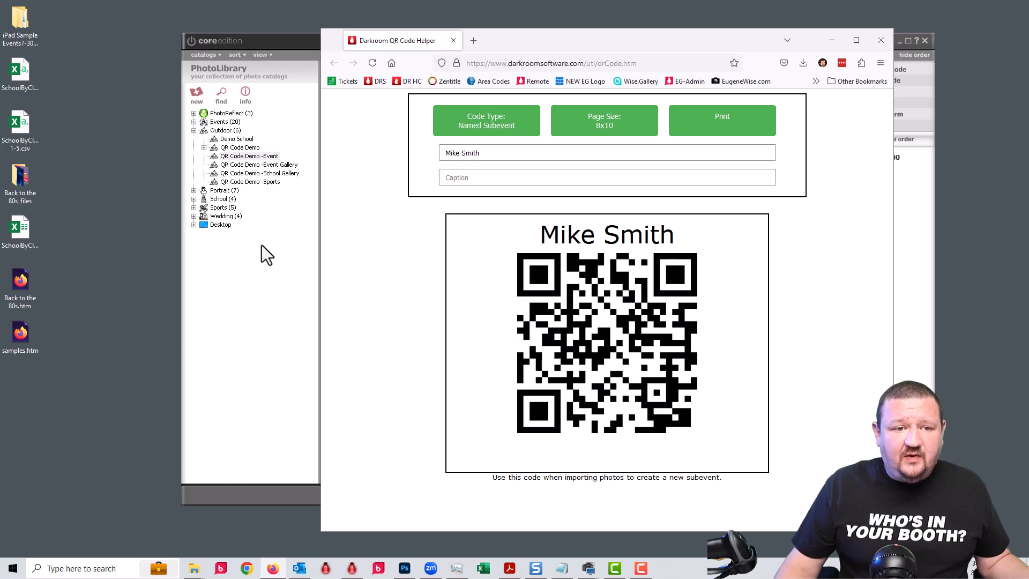
Step: Switch to Darkroom and confirm the Quick Import Setup with QR code scanning set to "Handle QR Code commands only"
left_click(287, 391)
left_click(594, 389)
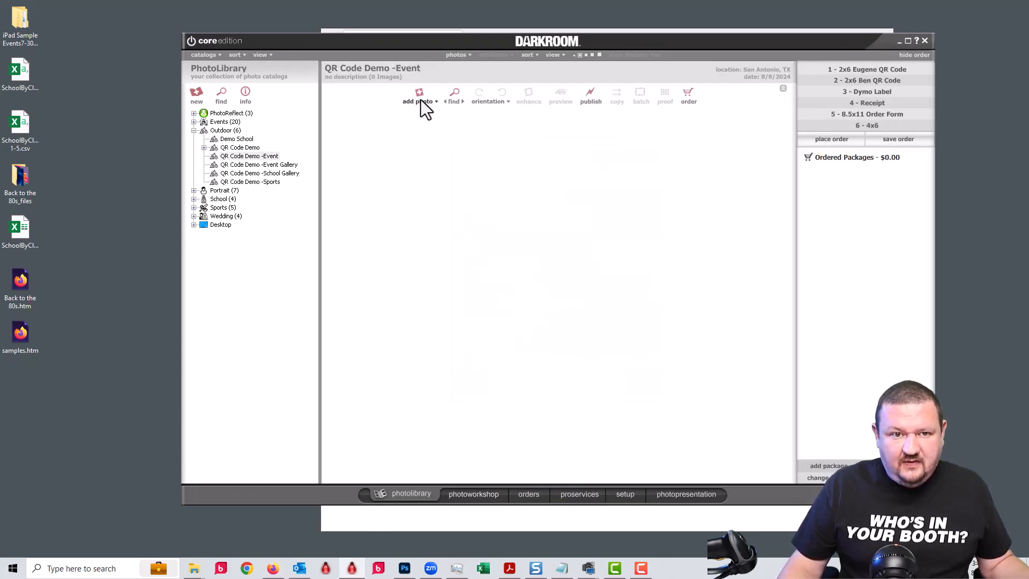
left_click(424, 108)
left_click(422, 142)
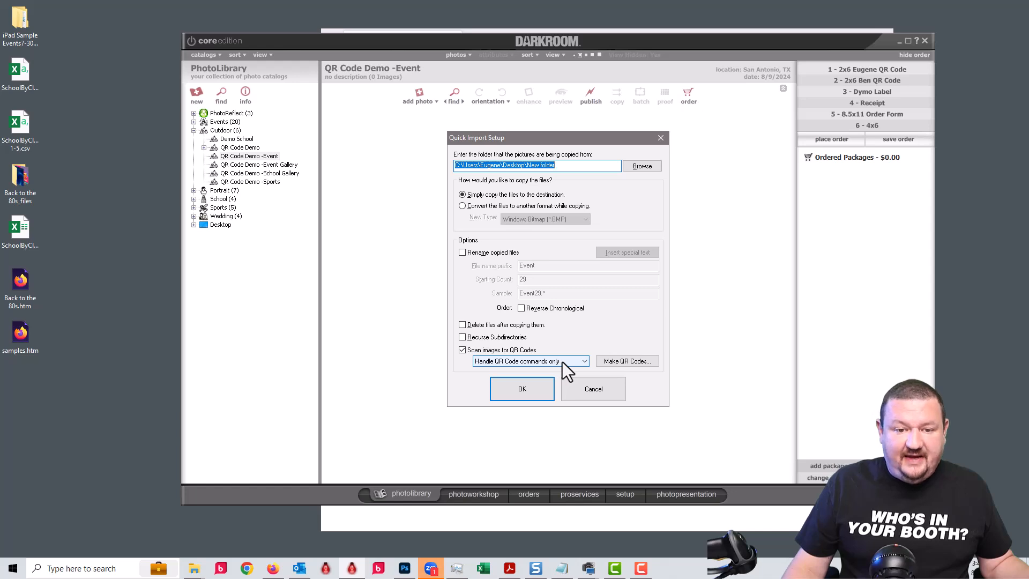
left_click(529, 387)
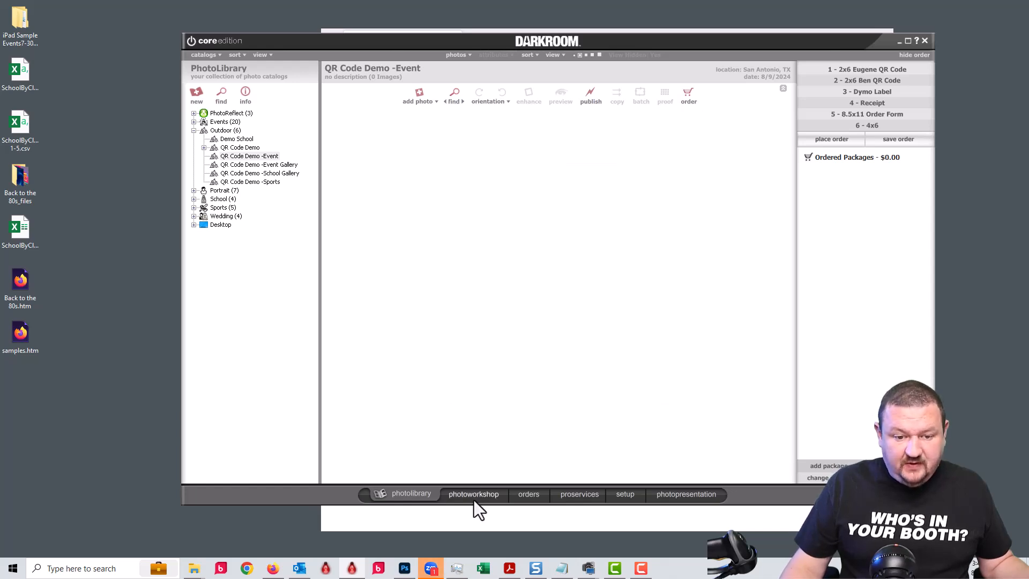
Step: Review the captured photos in PhotoWorkshop, and return to PhotoLibrary to check the new subevent under QR Code Demo -Event
left_click(474, 494)
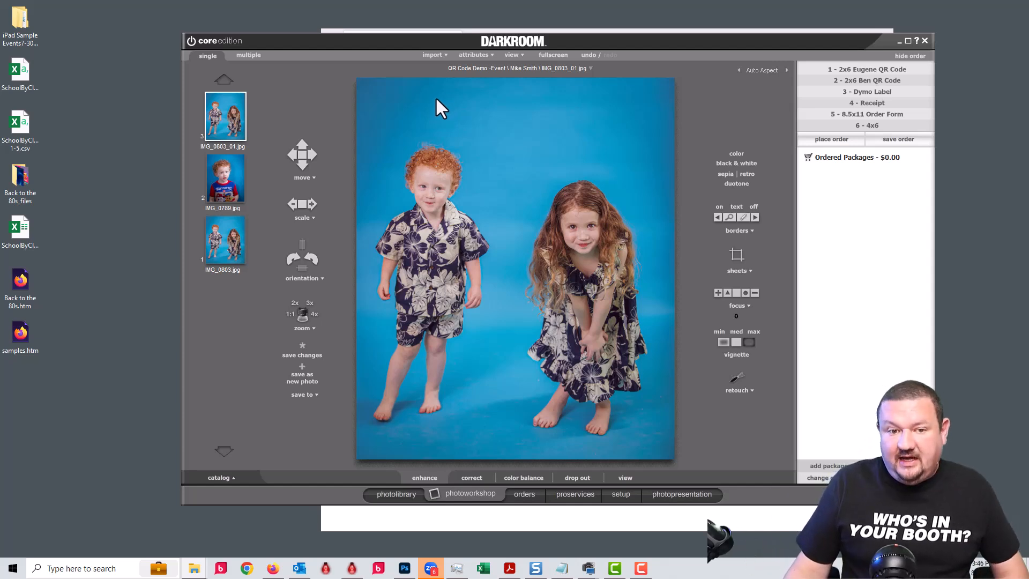
left_click(397, 494)
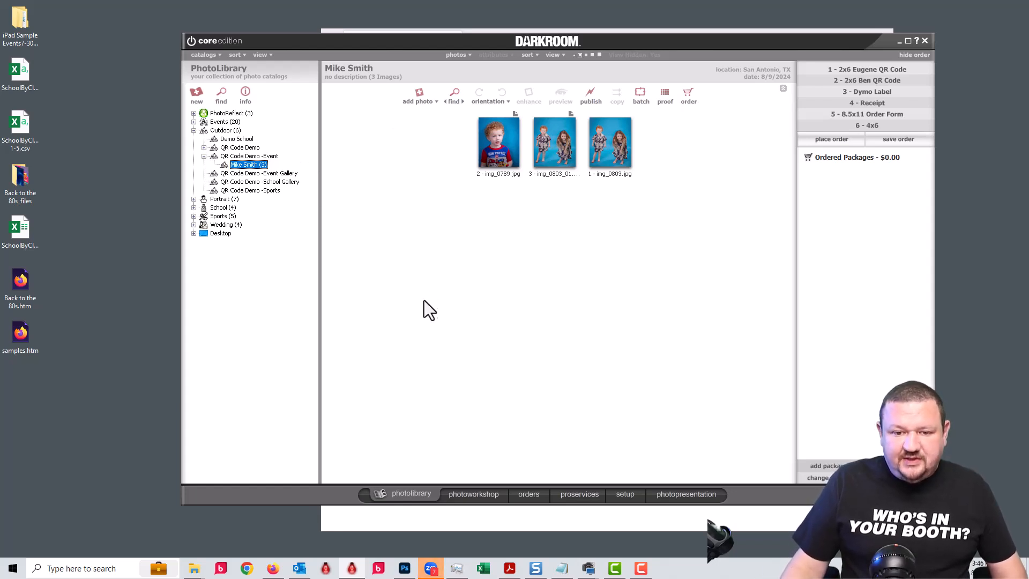
Step: Open the Name Code template and inspect its QR code's barcode data, closing the template without changes
left_click(626, 493)
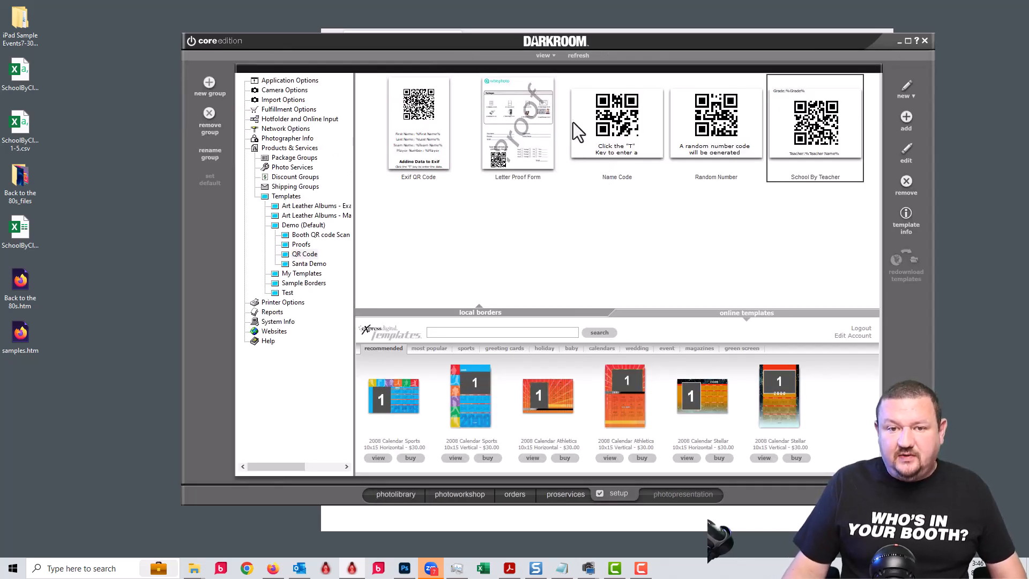
left_click(609, 107)
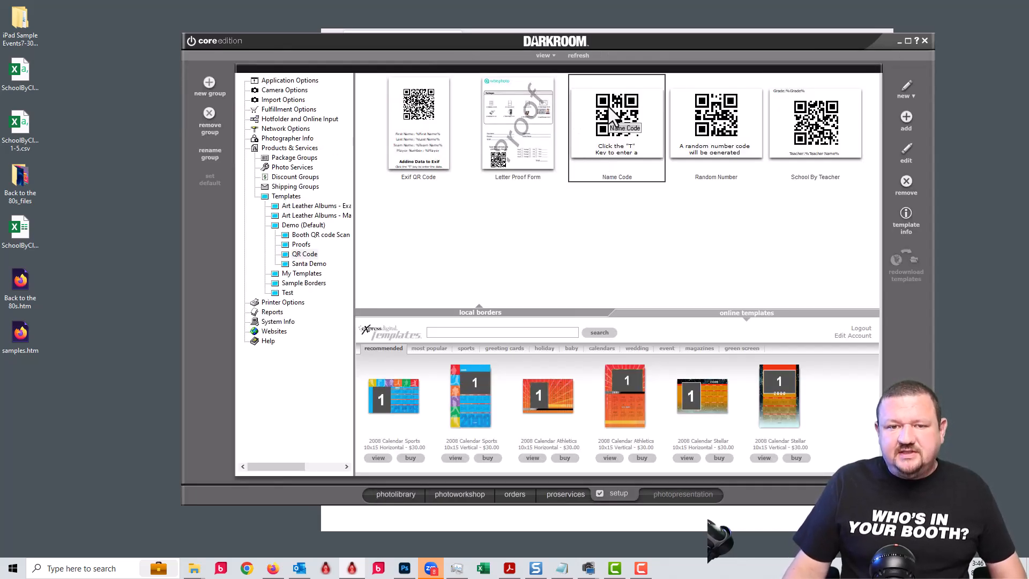
double_click(609, 107)
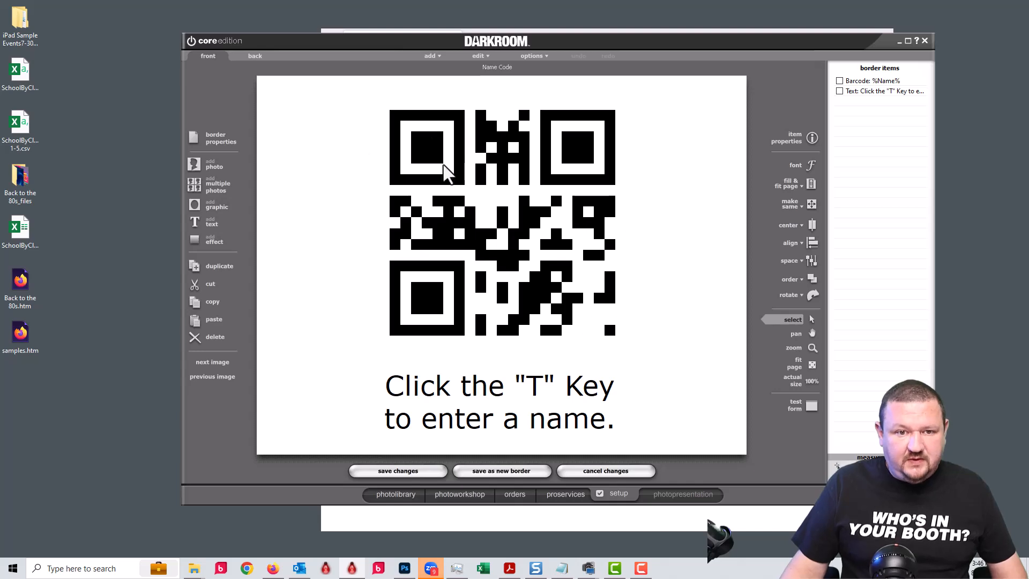
double_click(484, 173)
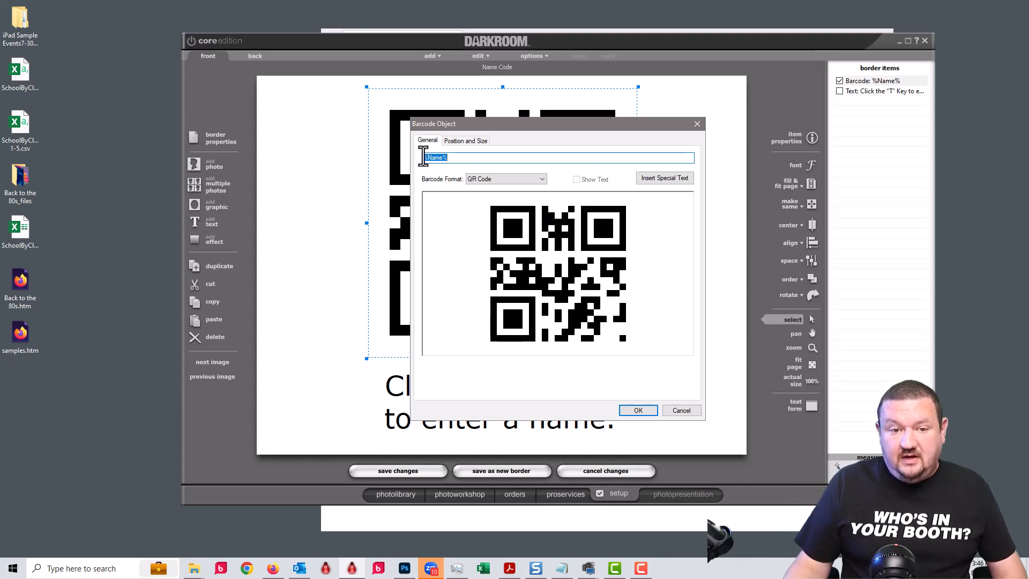
left_click(424, 157)
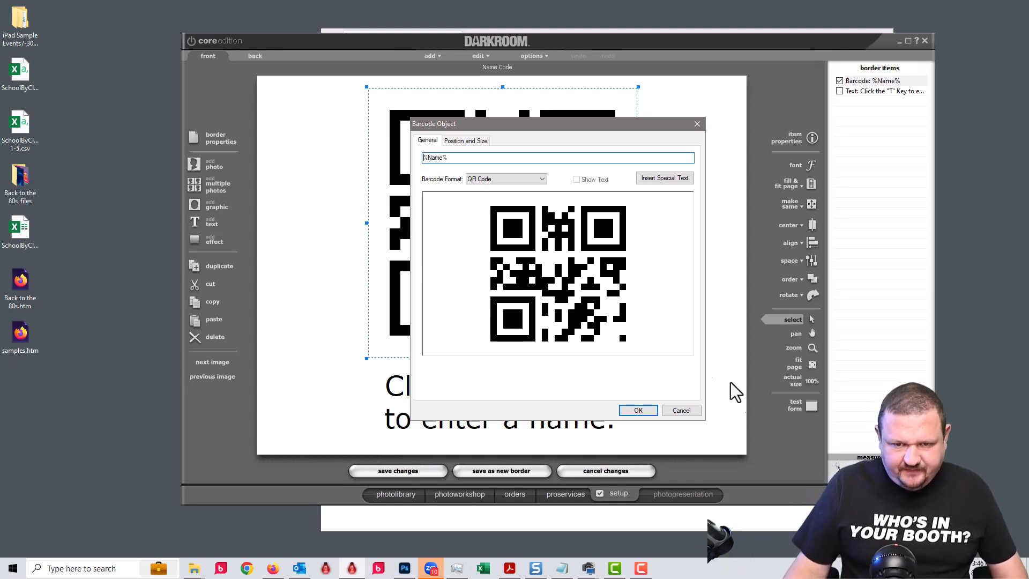
left_click(686, 413)
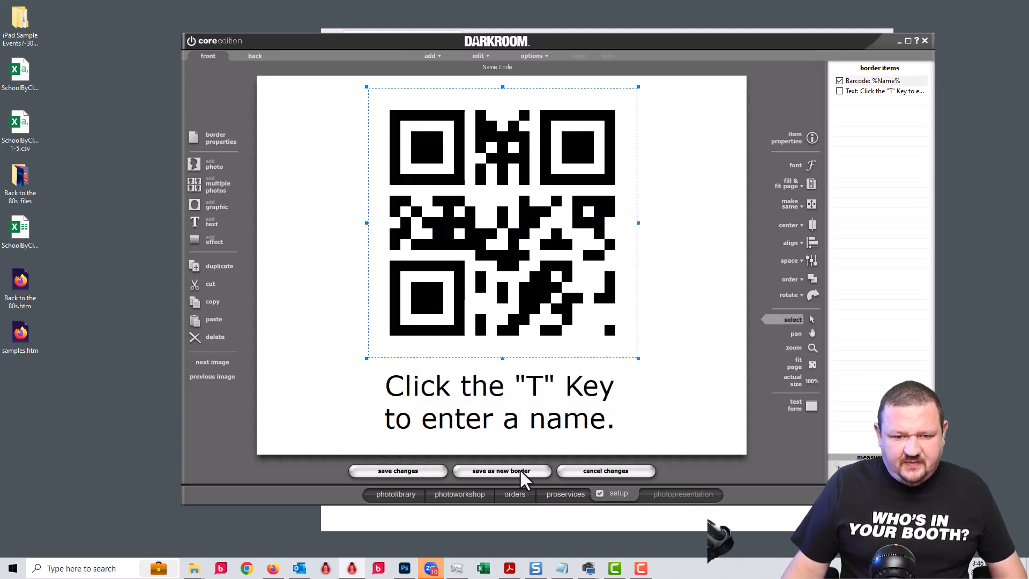
left_click(631, 471)
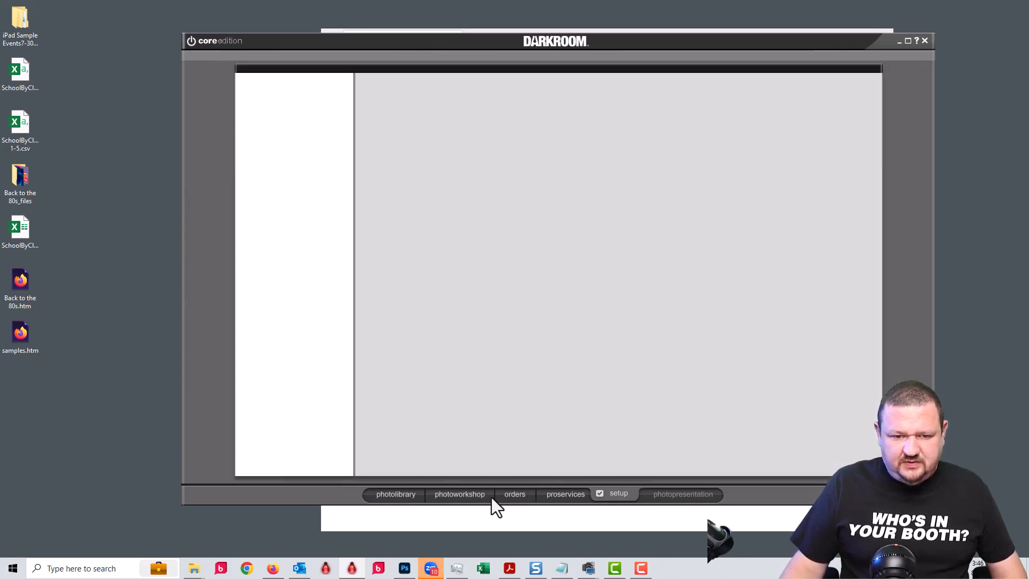
Step: Apply the Name Code border from the QR code template group to photo img_0803_01.jpg in PhotoWorkshop
left_click(468, 494)
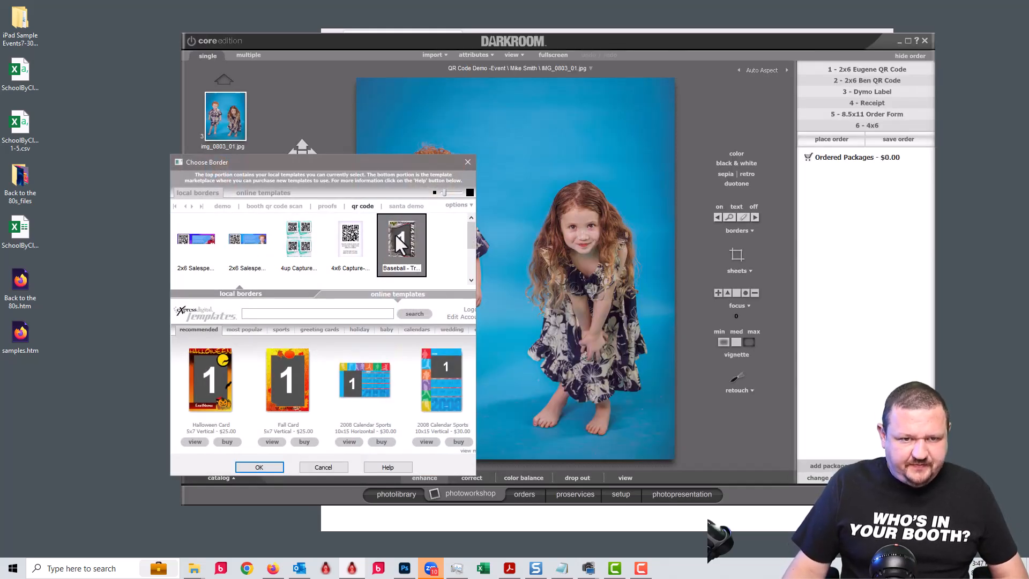
left_click(472, 259)
left_click(349, 245)
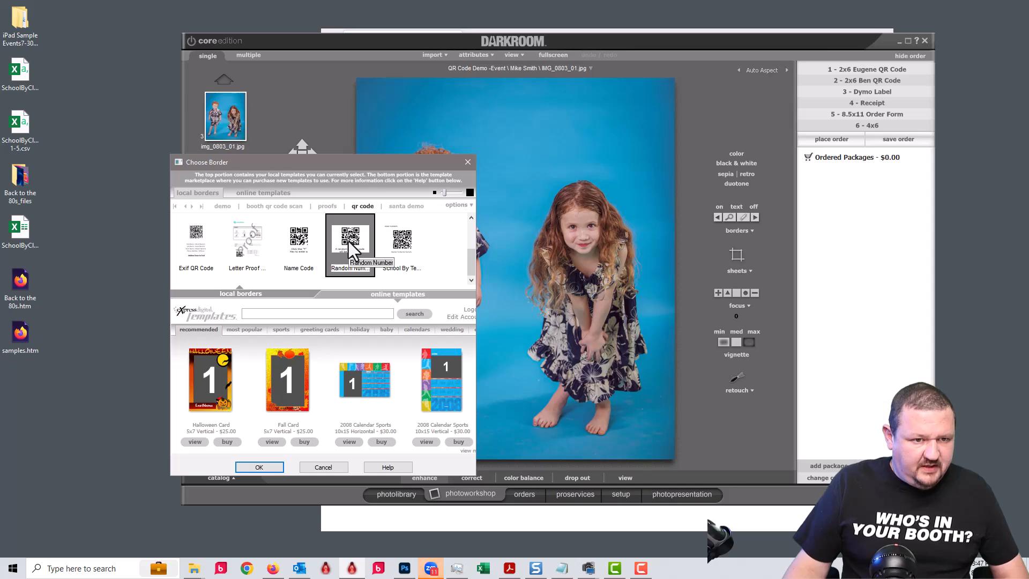
left_click(291, 237)
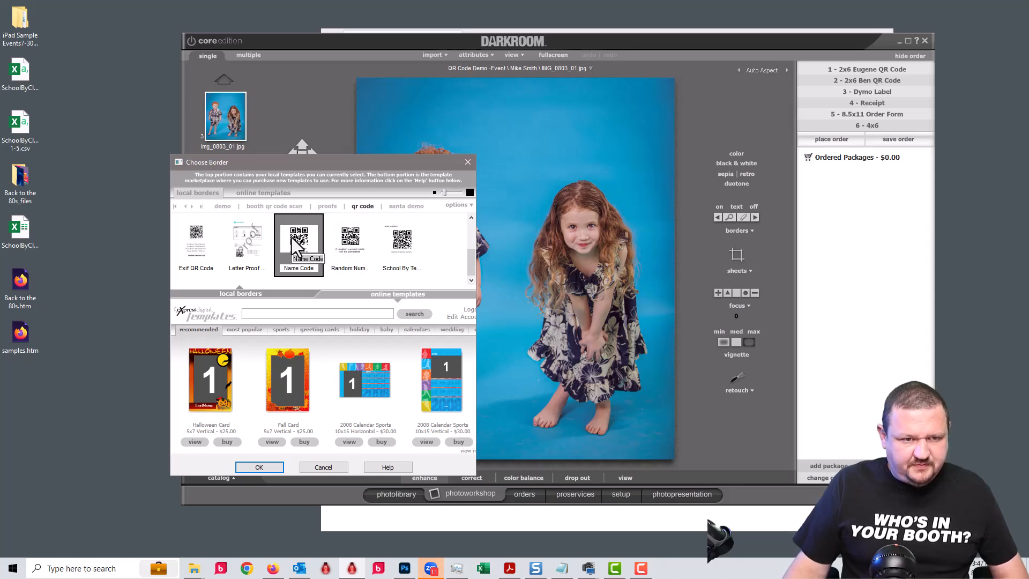
left_click(266, 466)
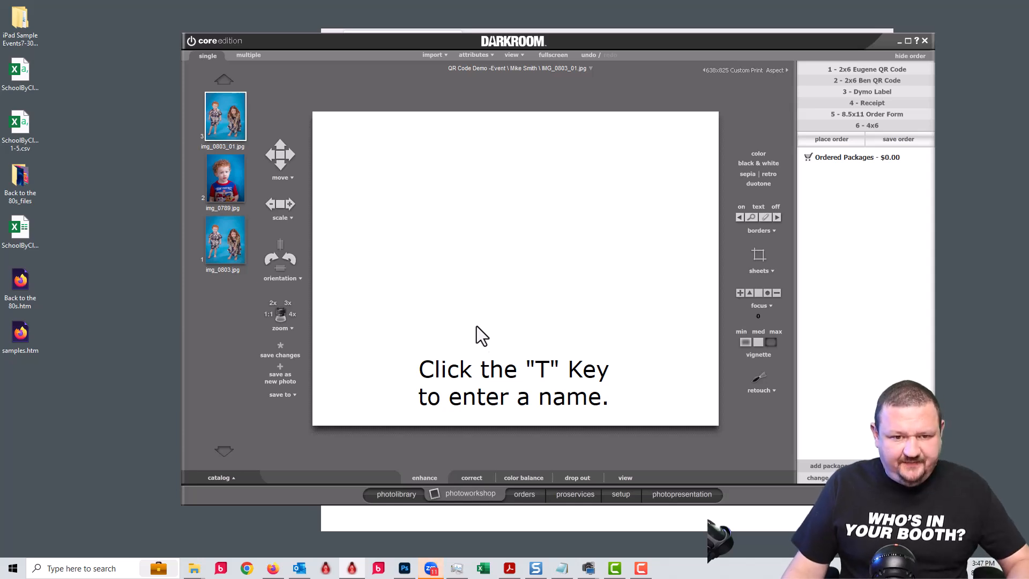
Step: Fill the border's NAME text field with the person's full name to generate the QR code
key("t")
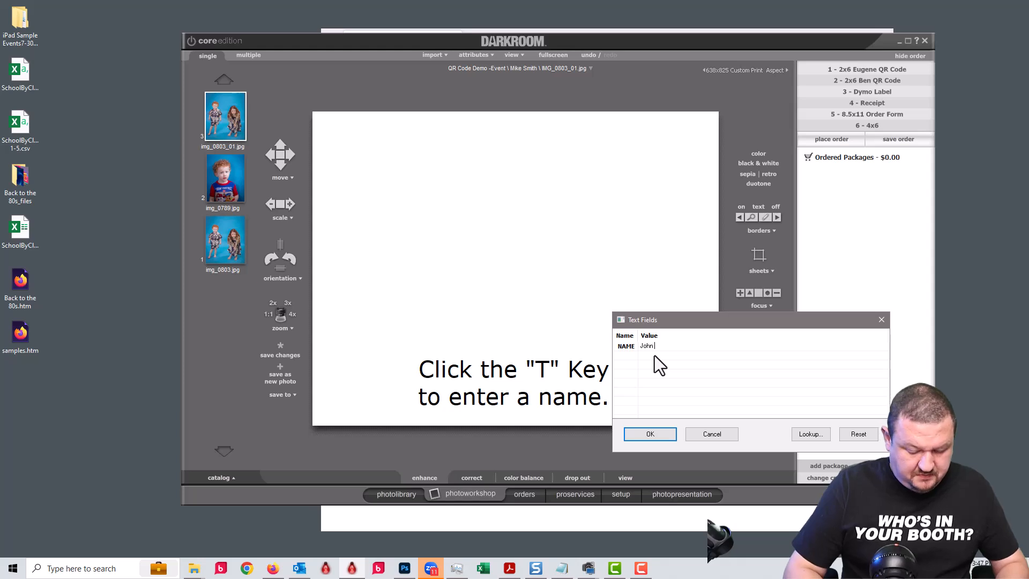
type("John Smith")
left_click(650, 434)
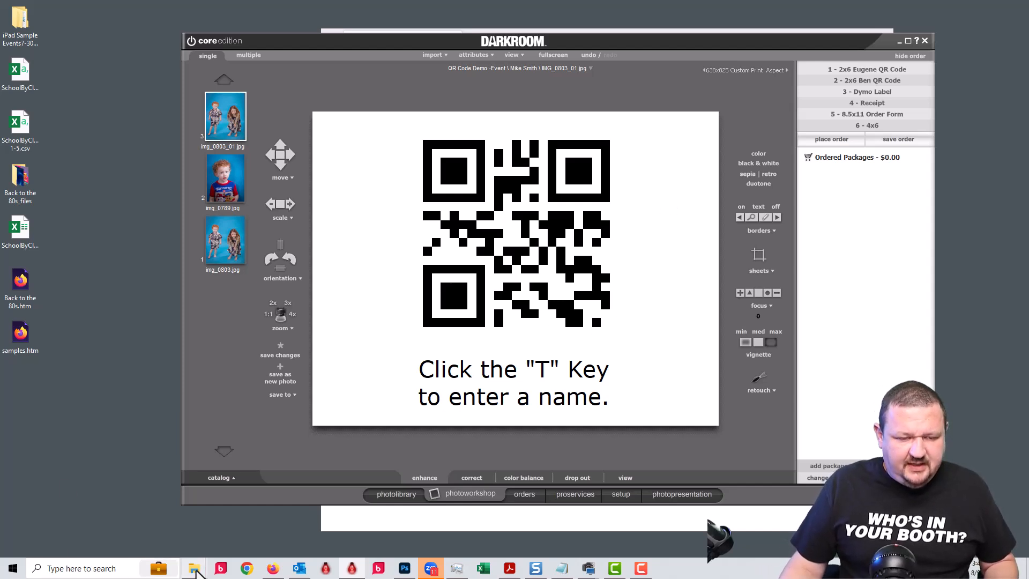
Step: Open Notepad and enter two QR code contents on separate lines: a plain full name, and a full name prefixed with *S=
mouse_move(197, 573)
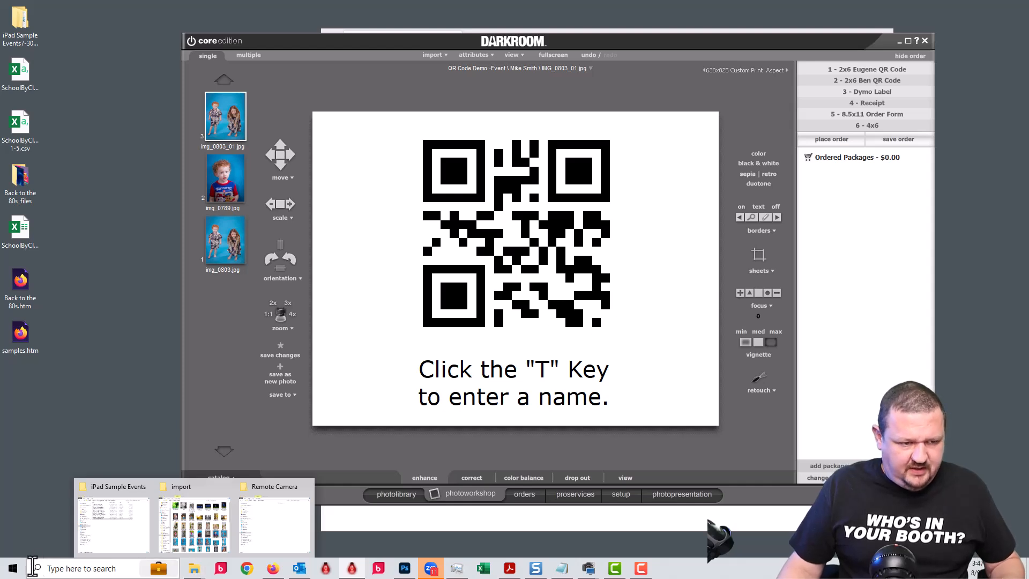
left_click(11, 571)
type("note")
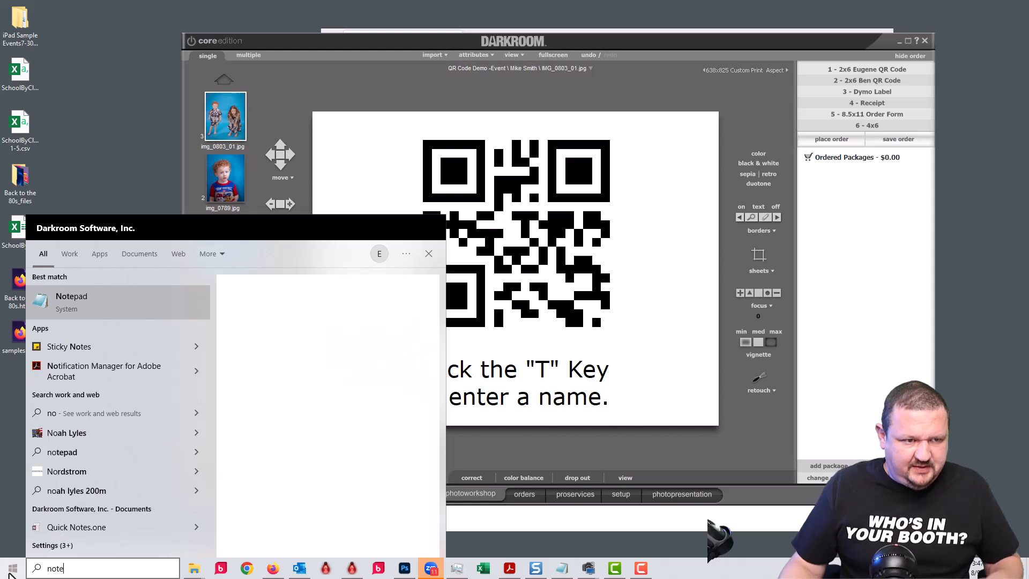
left_click(65, 299)
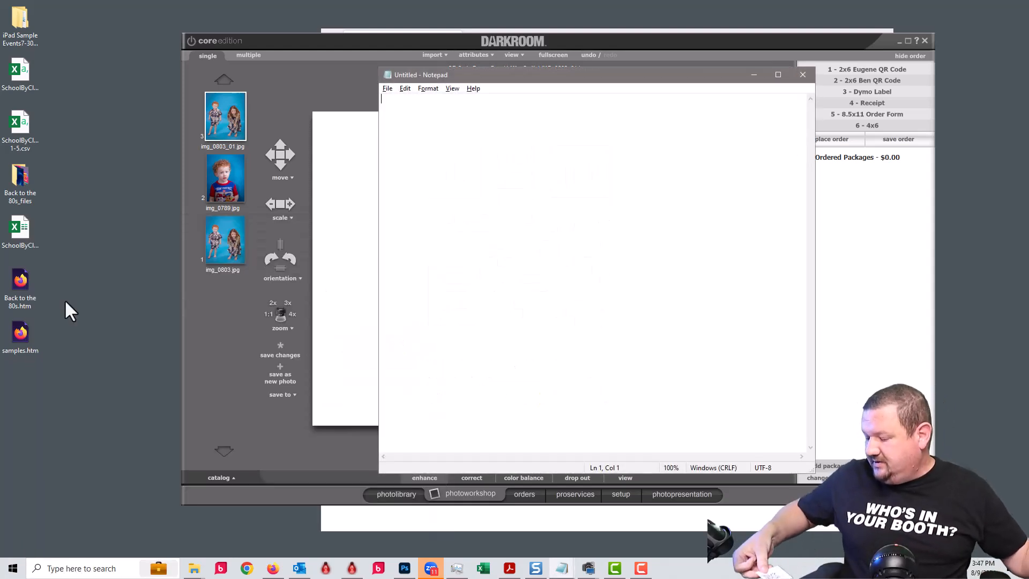
type("John Smith")
key("Return")
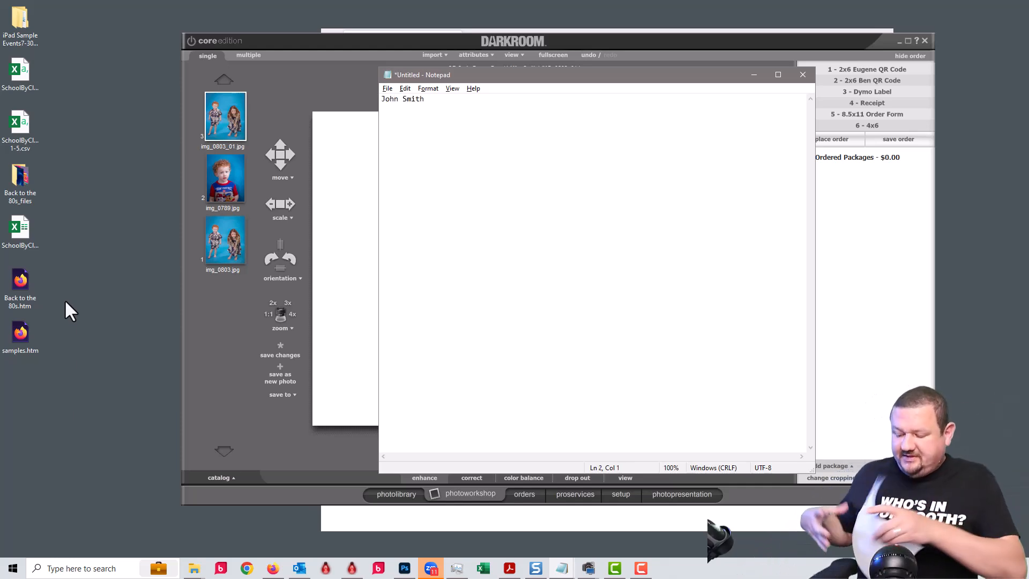
type("*S=Mike Smith")
key("Return")
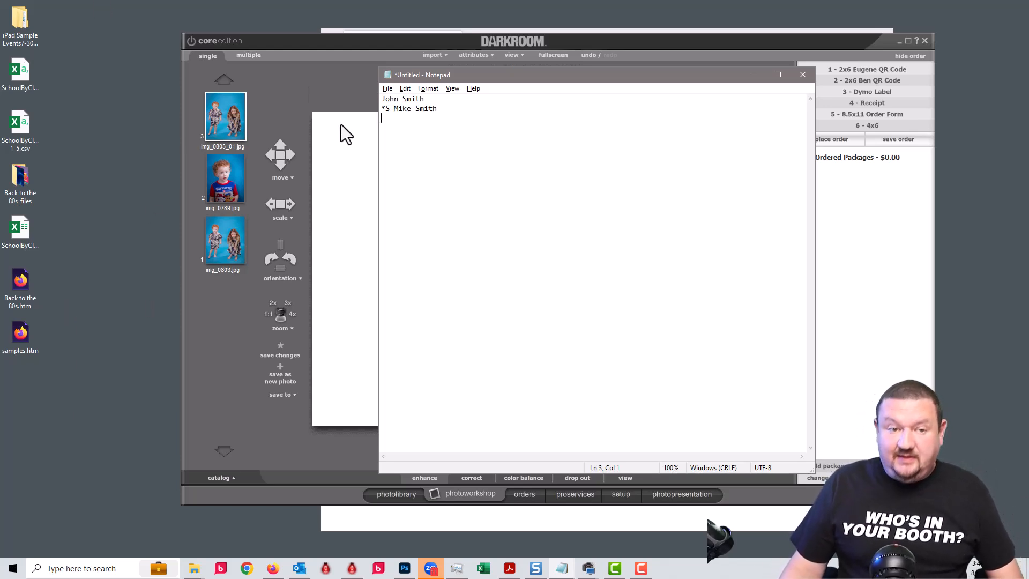
Step: In Quick Import Setup, set the QR code scanning to create a new subevent named with data
left_click(395, 497)
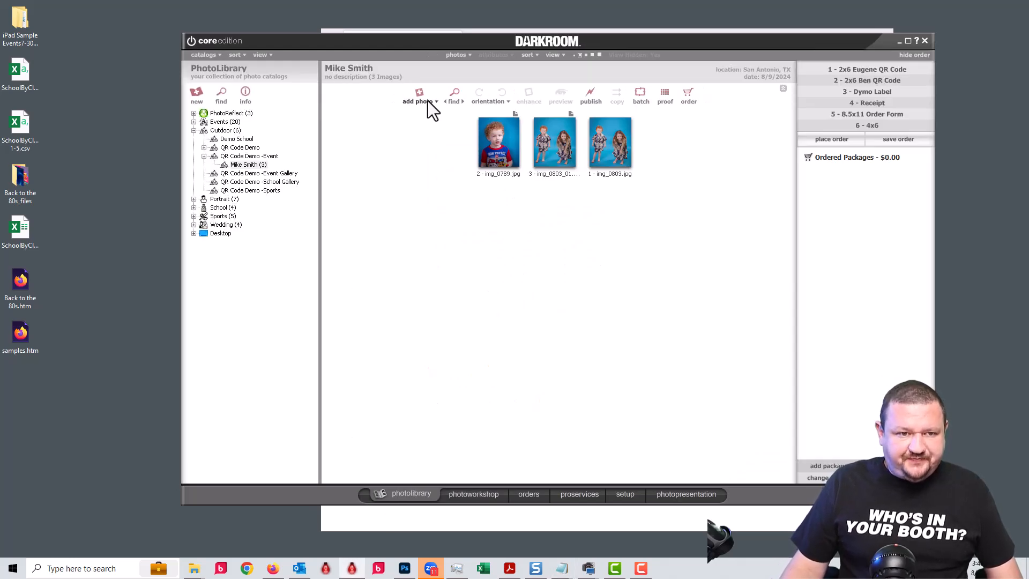
left_click(424, 101)
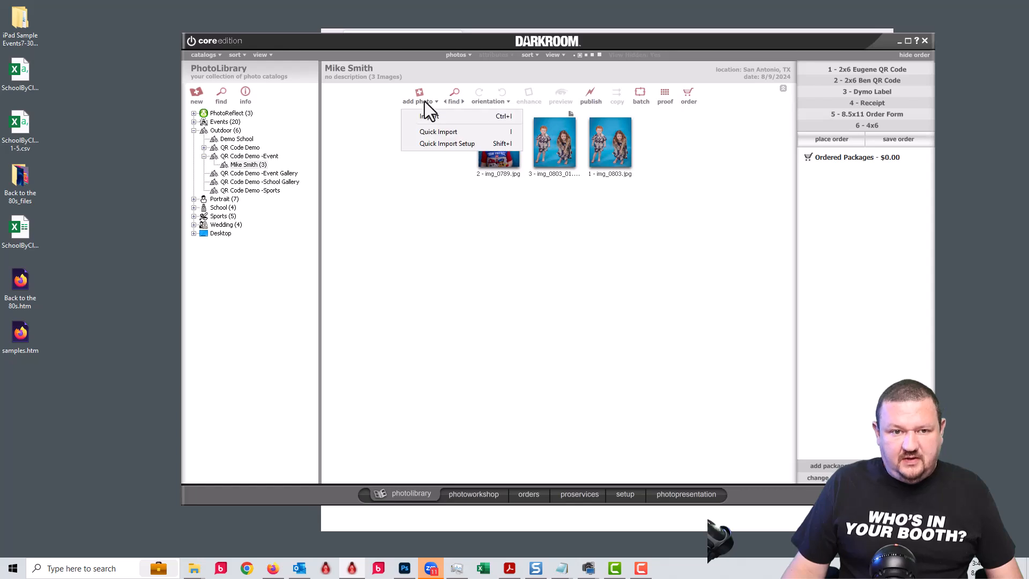
left_click(424, 142)
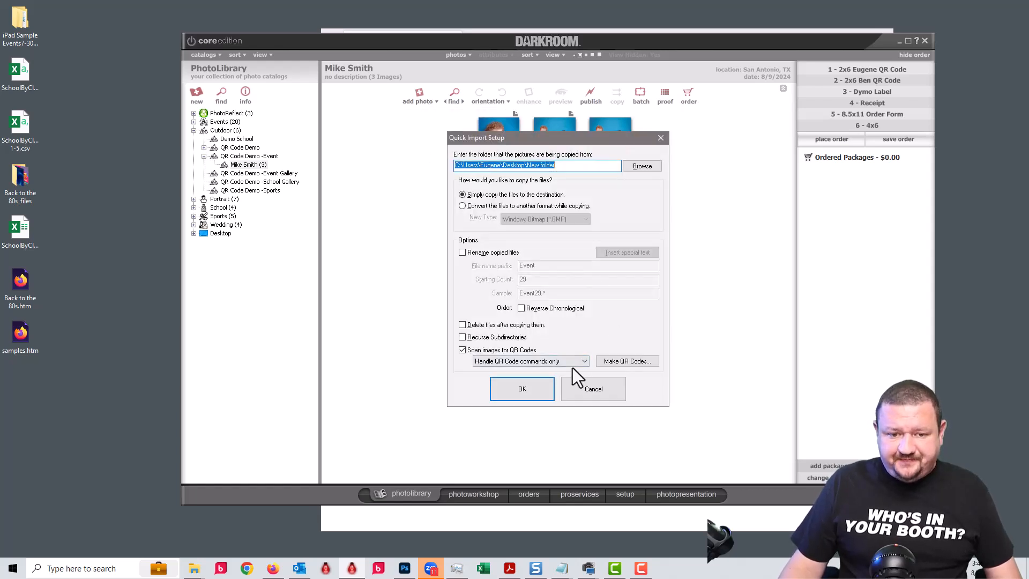
left_click(565, 363)
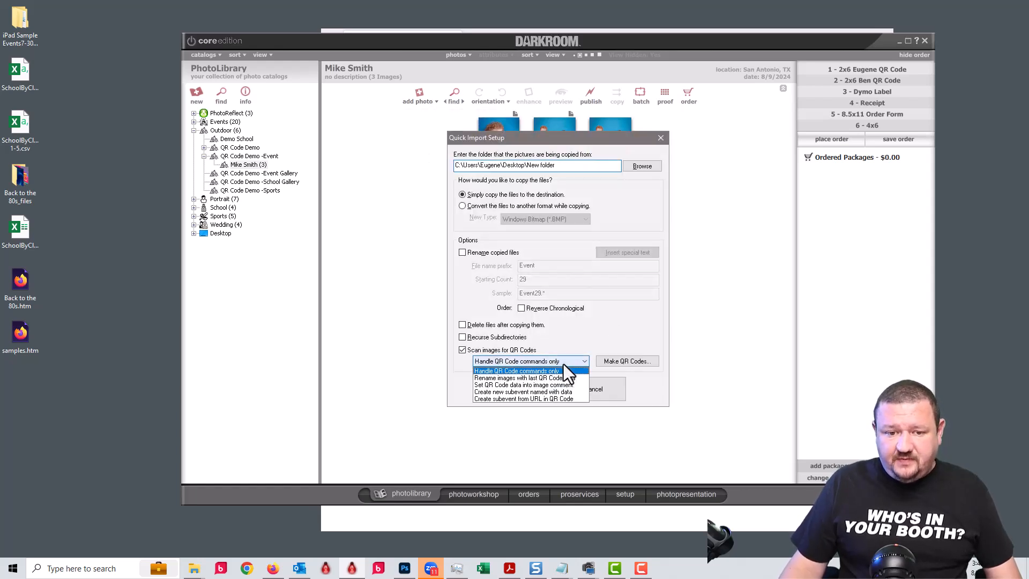
left_click(532, 391)
left_click(532, 392)
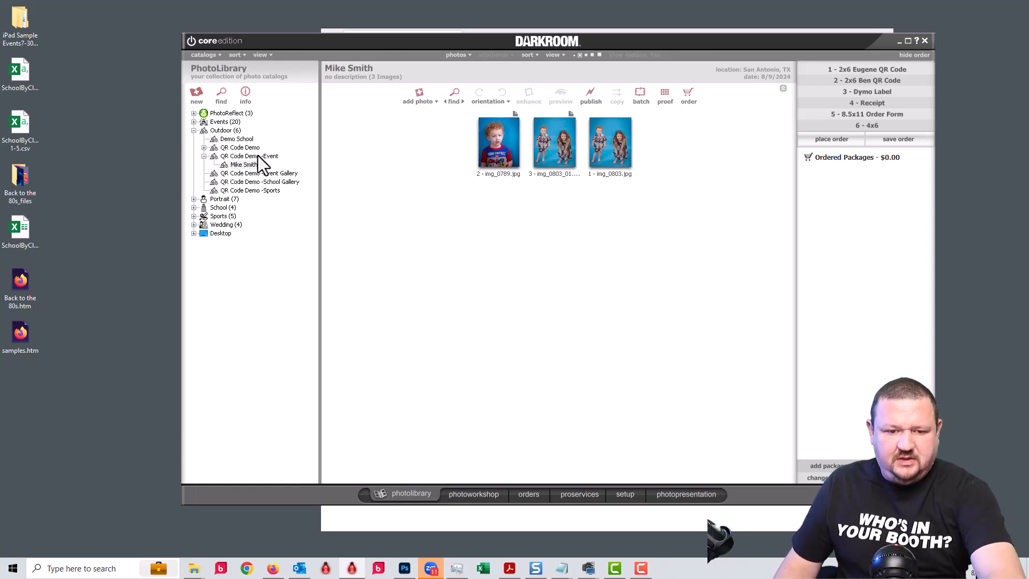
Step: Review the imported photos in PhotoWorkshop and in the two name-based subevents under QR Code Demo -Event
left_click(480, 488)
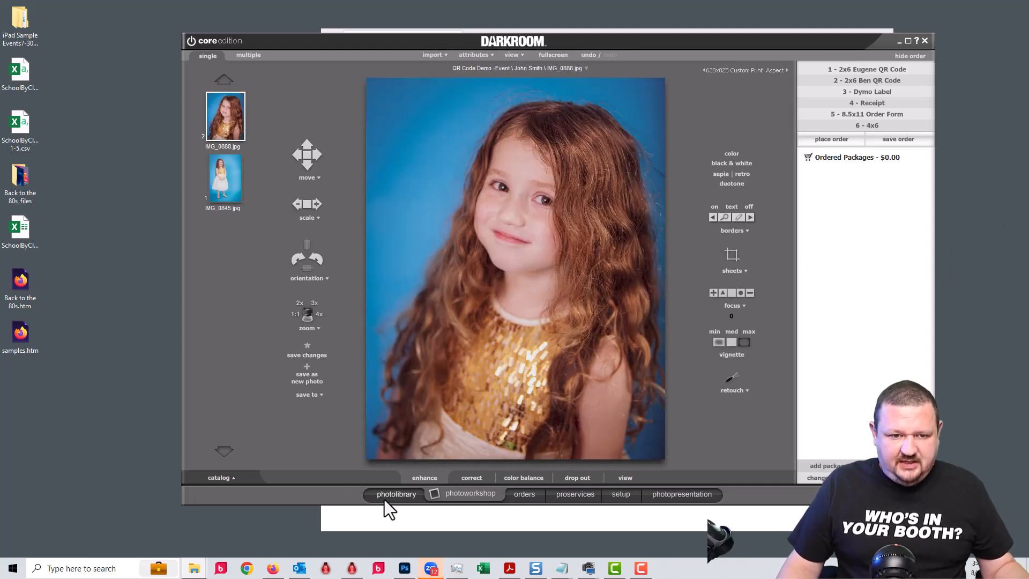
left_click(397, 495)
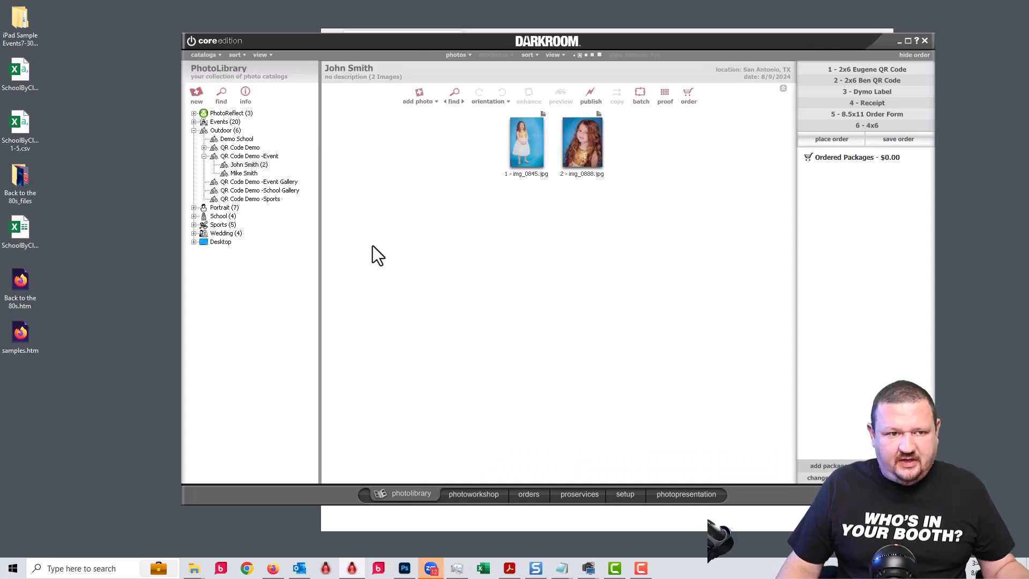
left_click(248, 172)
left_click(247, 165)
left_click(247, 173)
left_click(249, 168)
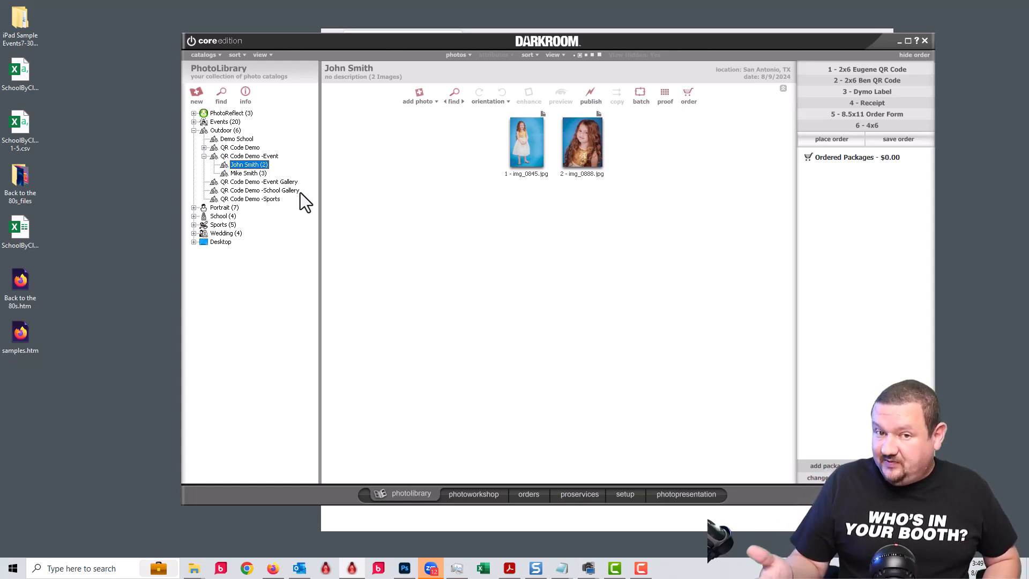
Step: Change the Quick Import QR code handling to create a subevent from the URL in the QR code
left_click(427, 103)
left_click(430, 145)
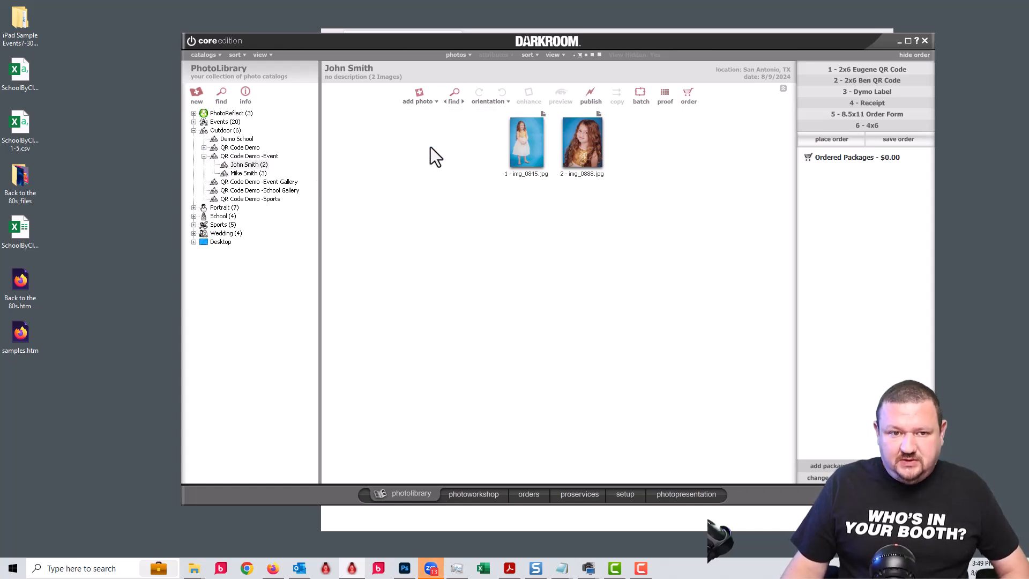
left_click(578, 363)
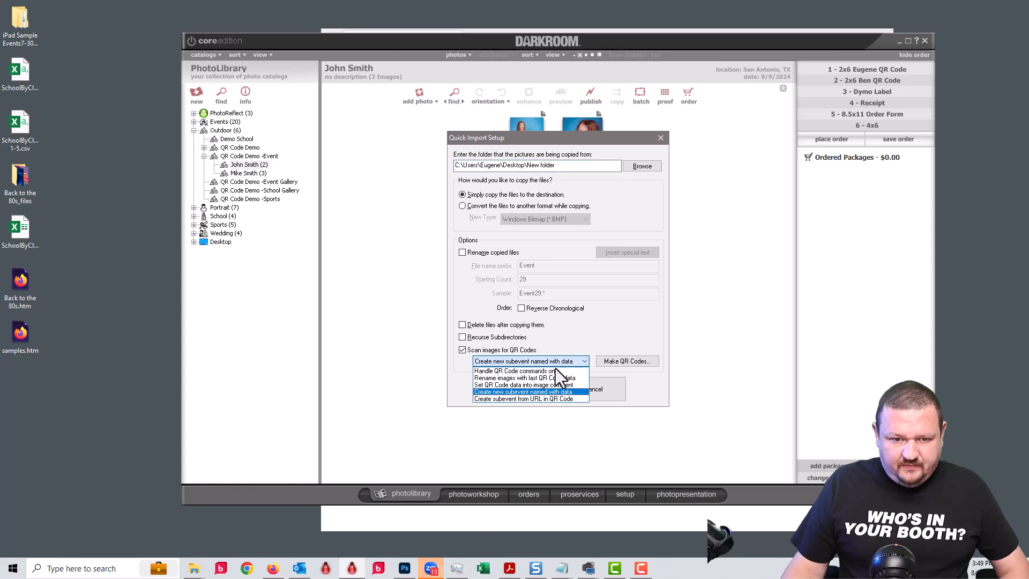
left_click(519, 399)
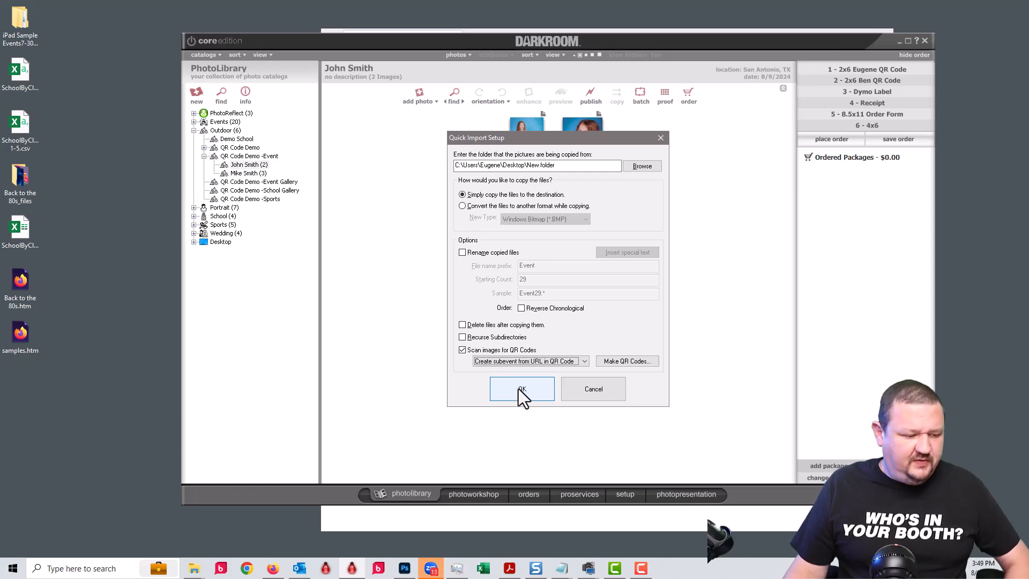
left_click(520, 393)
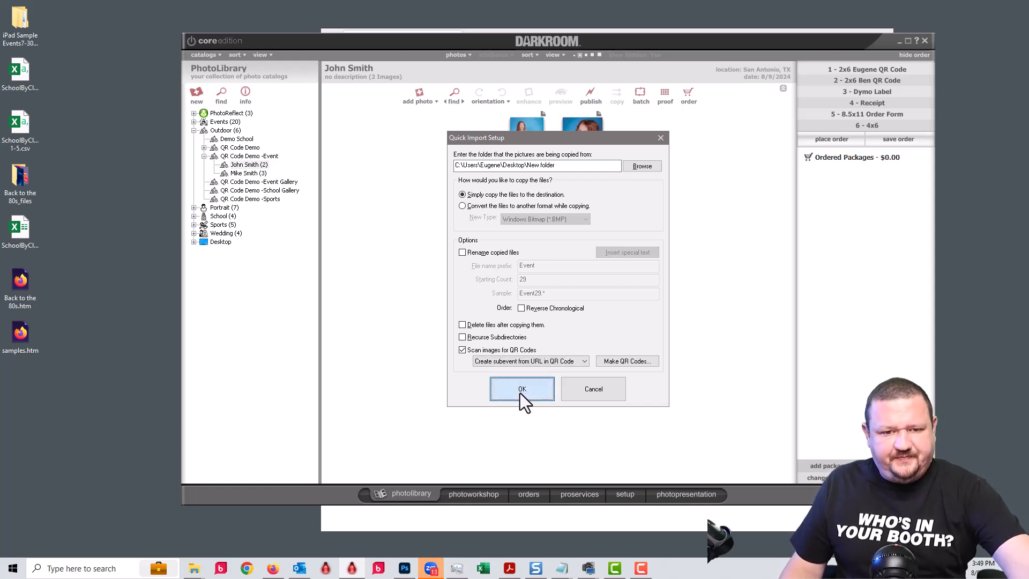
Step: Open the 4up CaptureShare Code 4x6 template from the QR Code group and inspect its first QR code's barcode data
left_click(627, 494)
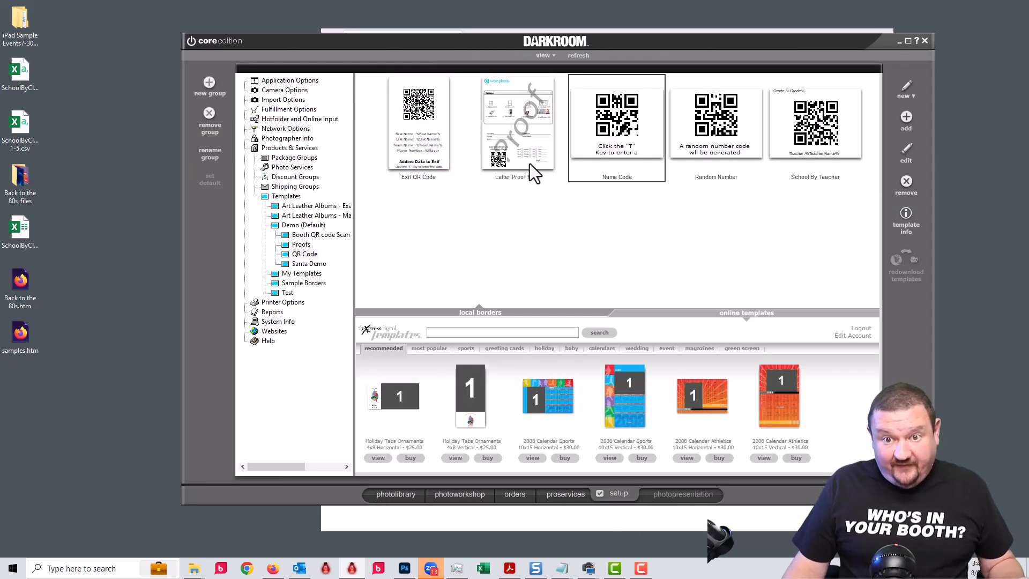
left_click(745, 153)
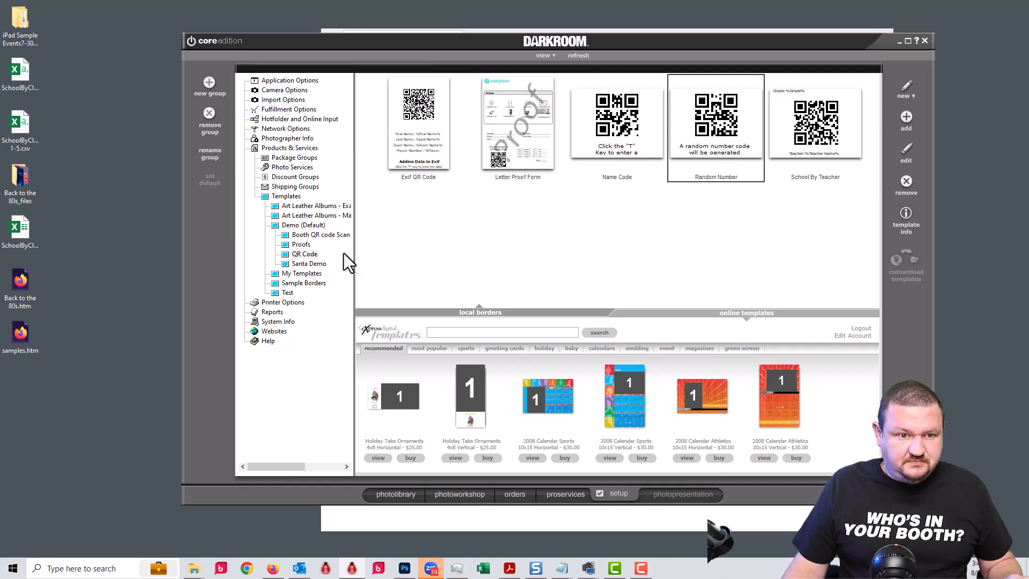
left_click(300, 253)
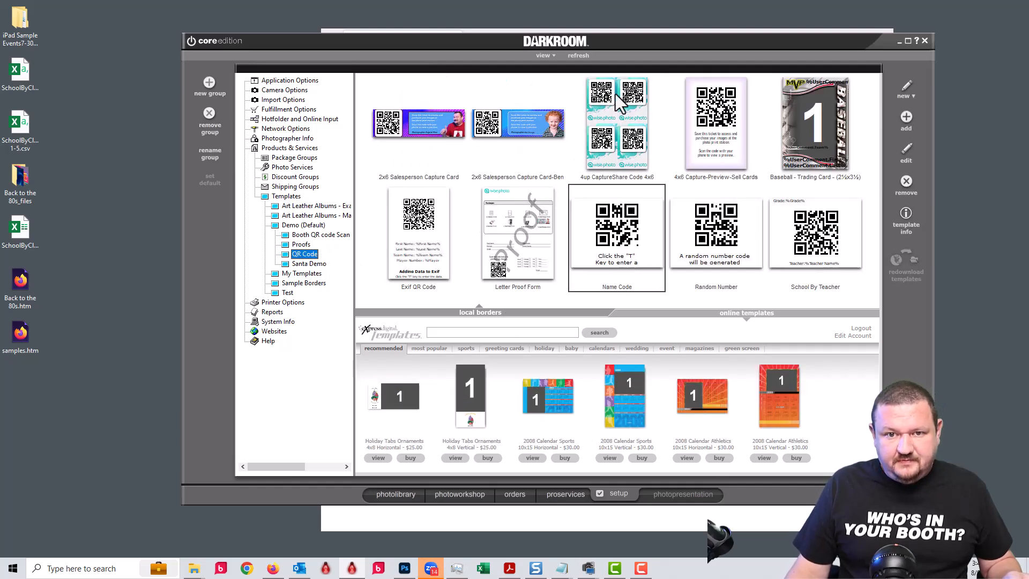
left_click(634, 93)
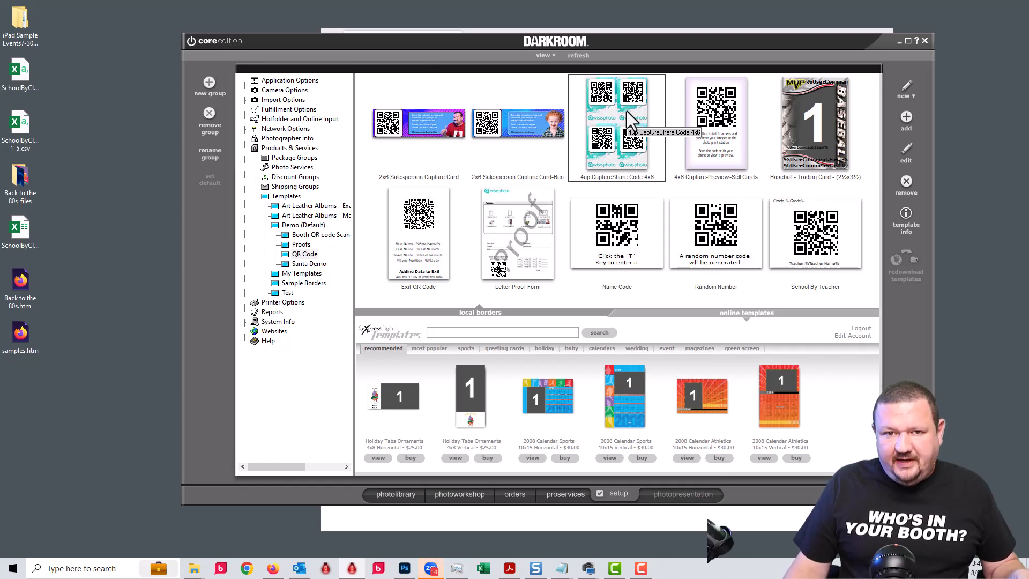
double_click(626, 111)
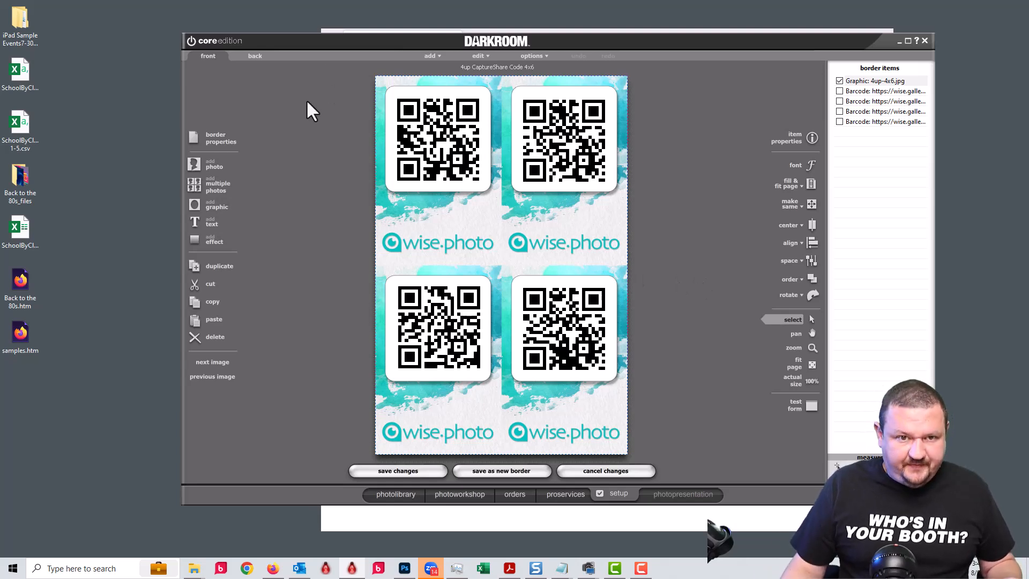
double_click(419, 129)
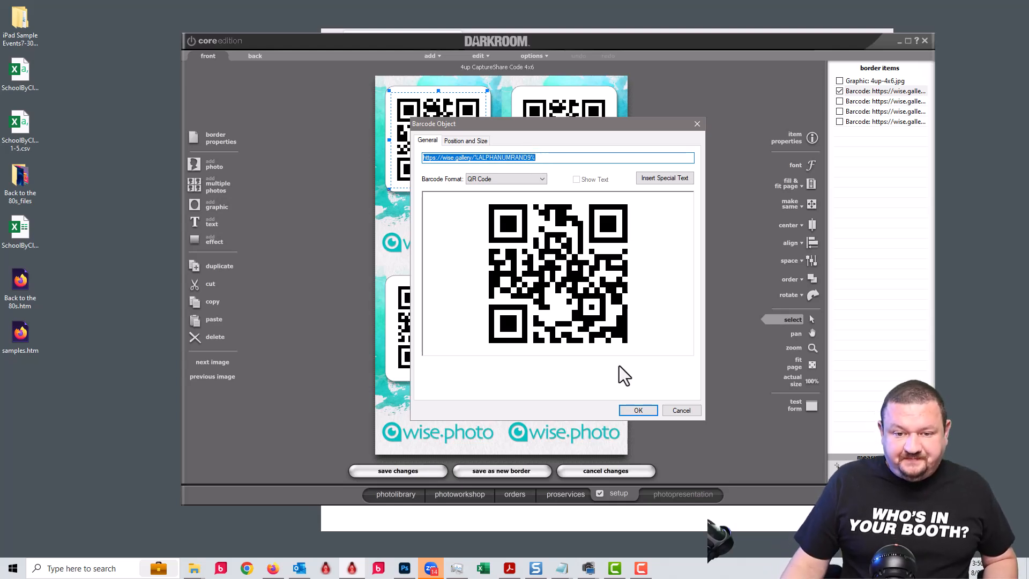
left_click(639, 412)
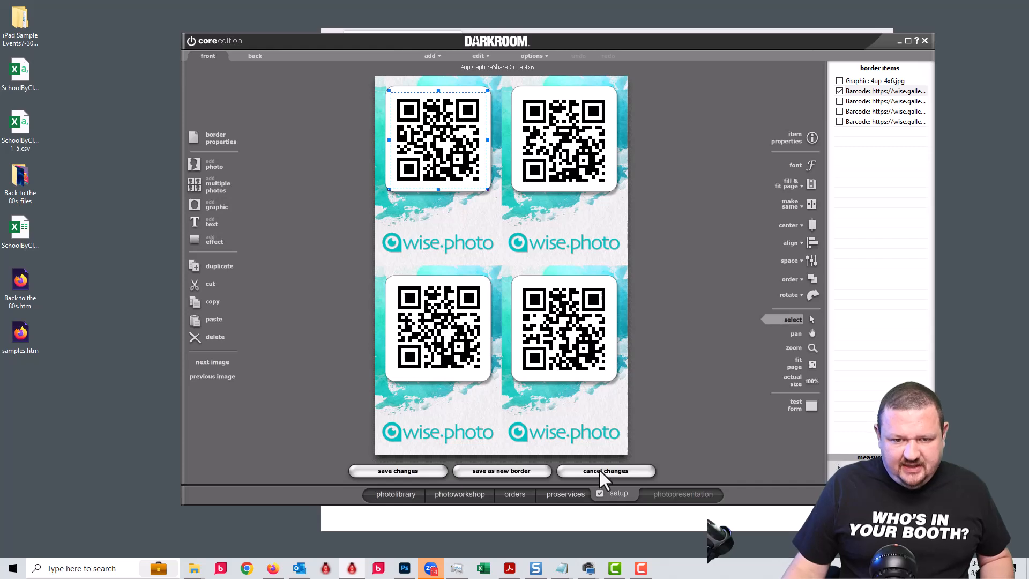
Step: Apply the 4up CaptureShare Code 4x6 border to photo img_0888.jpg in PhotoWorkshop, and reselect the photo to regenerate its random codes
left_click(466, 503)
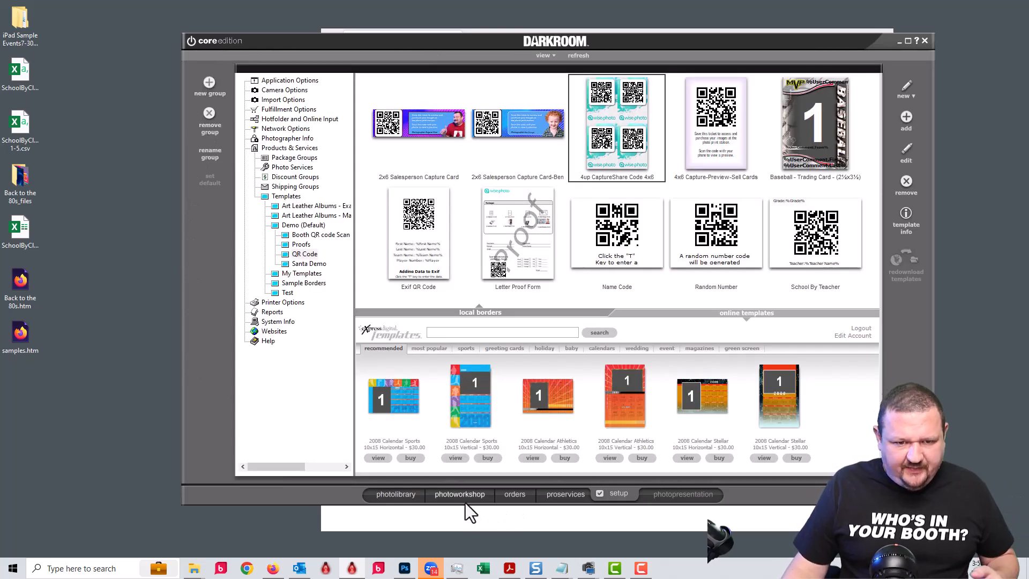
left_click(465, 500)
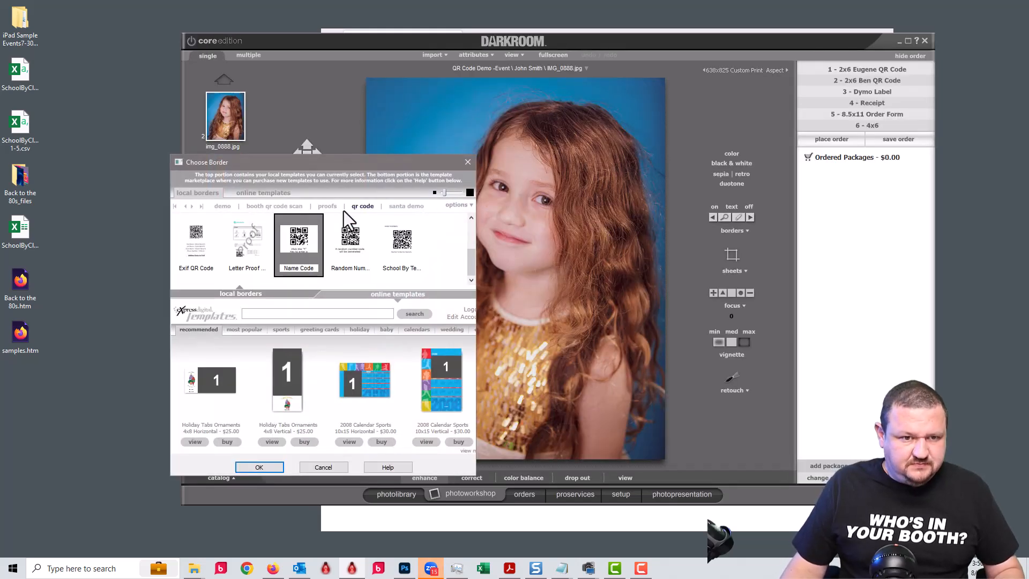
left_click(471, 236)
left_click(299, 252)
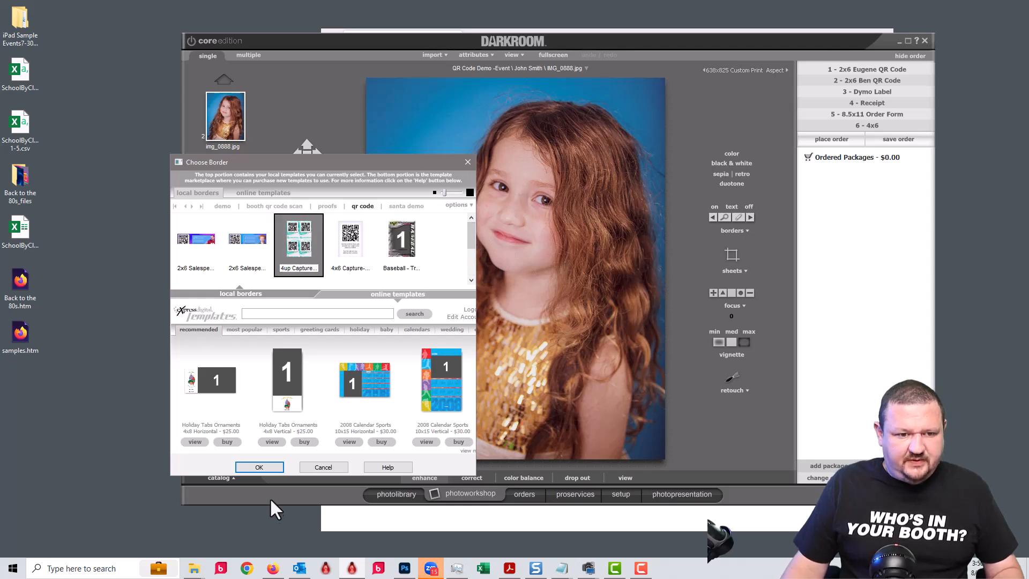
left_click(259, 468)
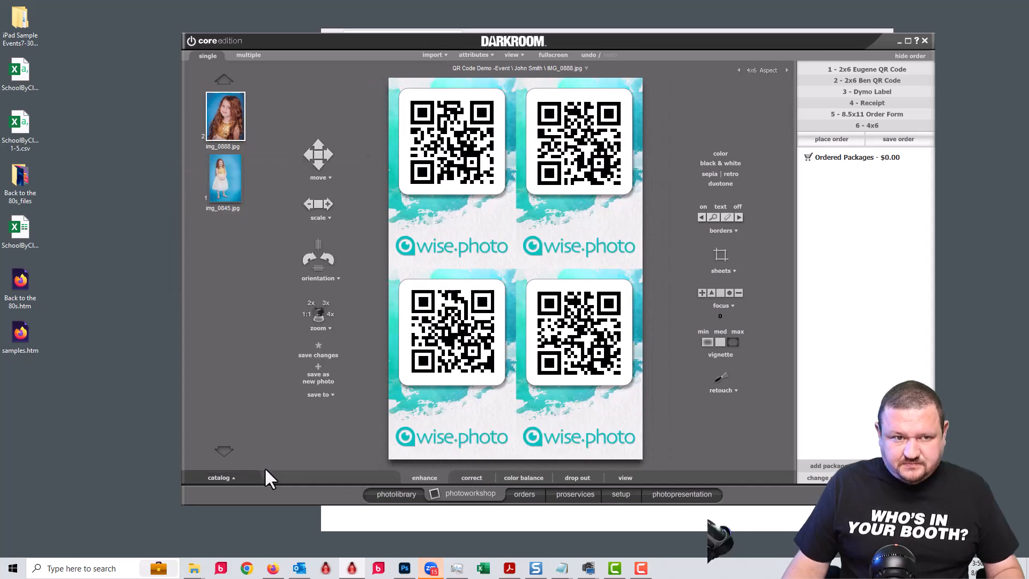
left_click(221, 169)
left_click(227, 120)
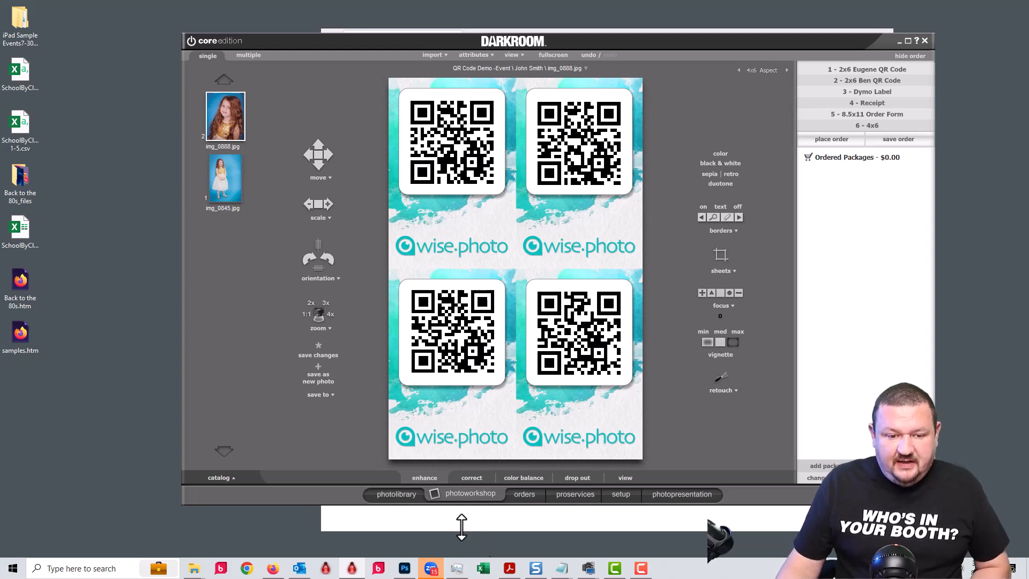
Step: Select the QR Code Demo -Event Gallery event and open it in PhotoWorkshop to receive photos sorted by gallery code
left_click(393, 495)
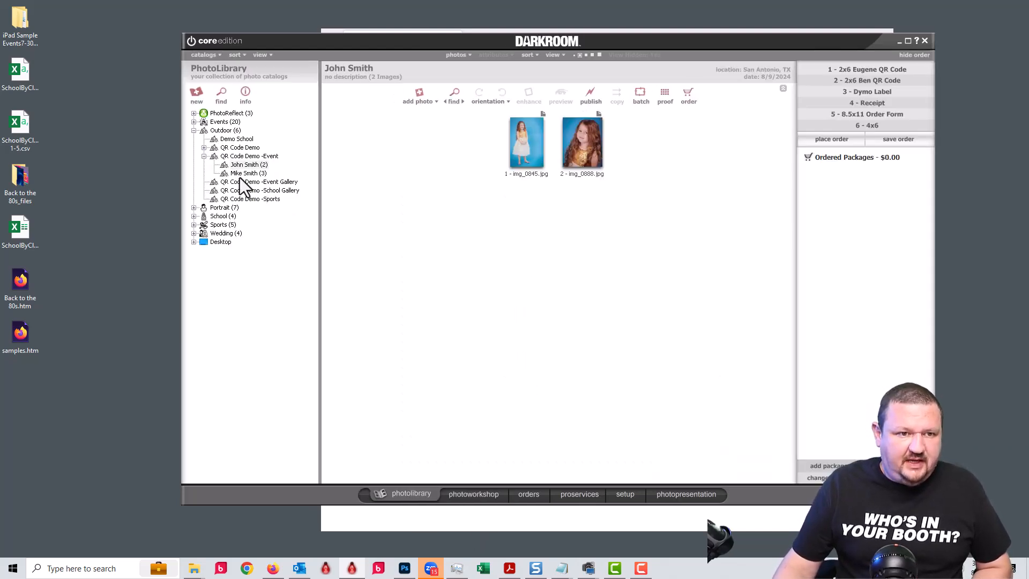
left_click(262, 185)
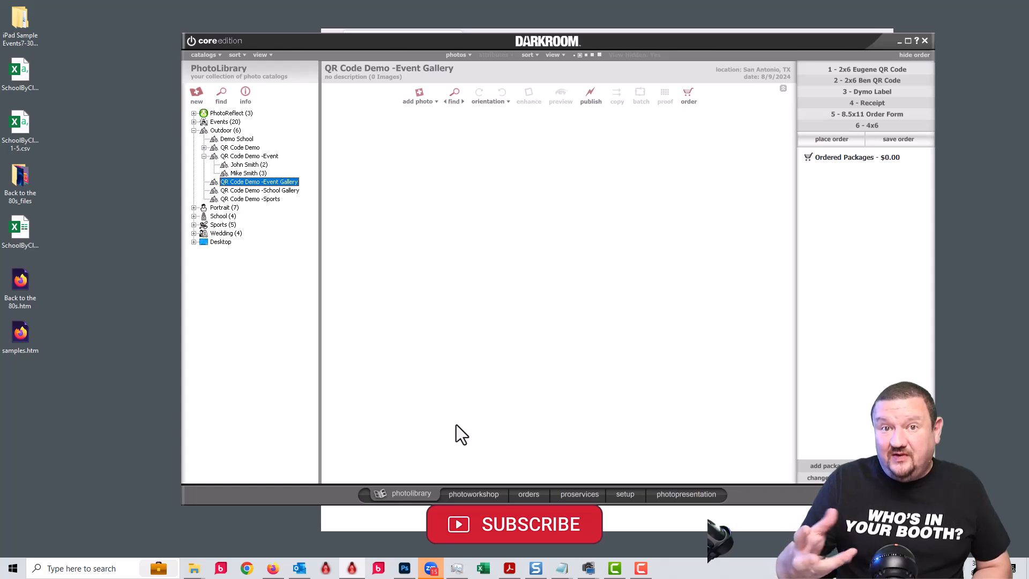
left_click(481, 496)
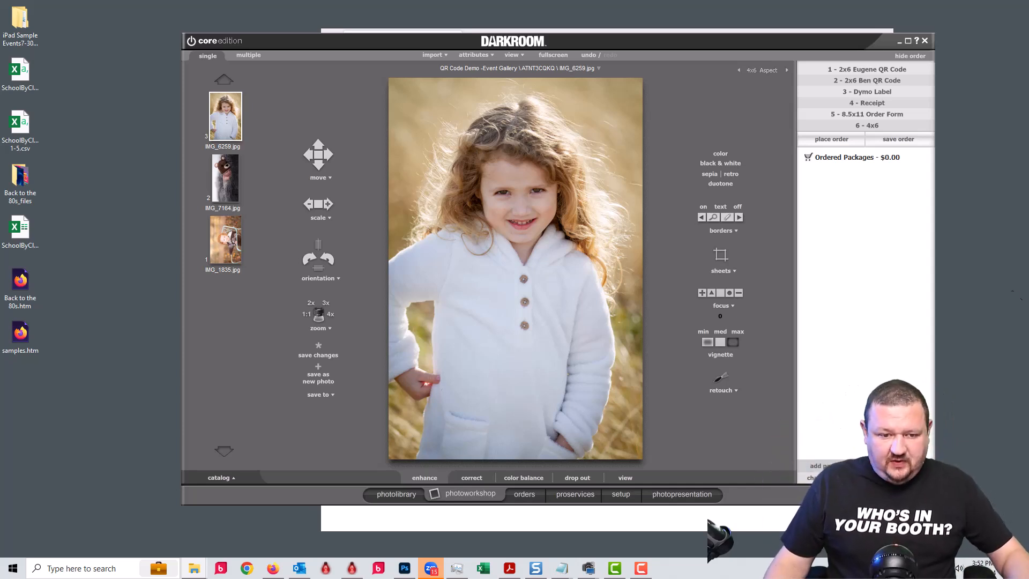
left_click(407, 489)
left_click(465, 497)
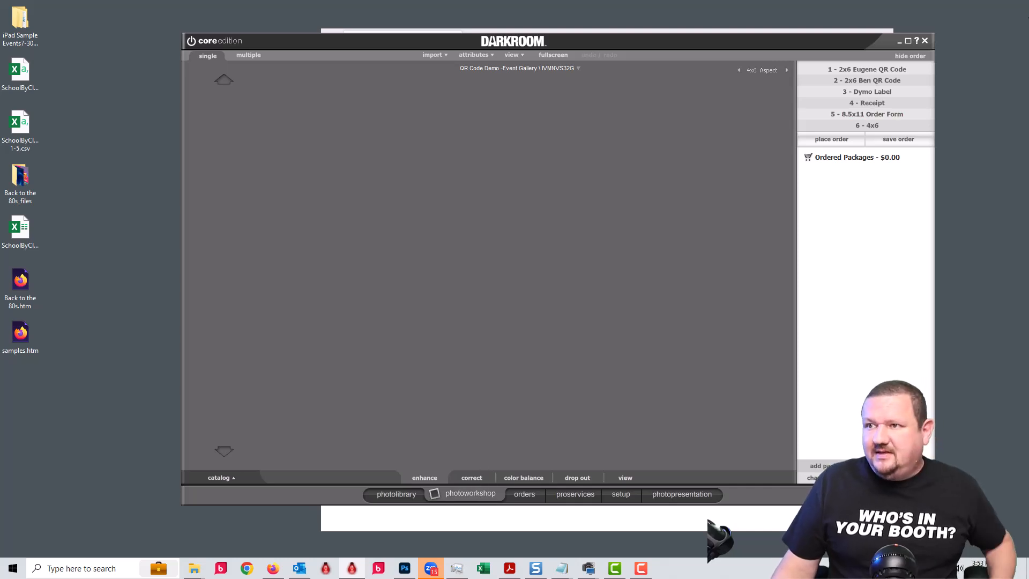
key("alt+Tab")
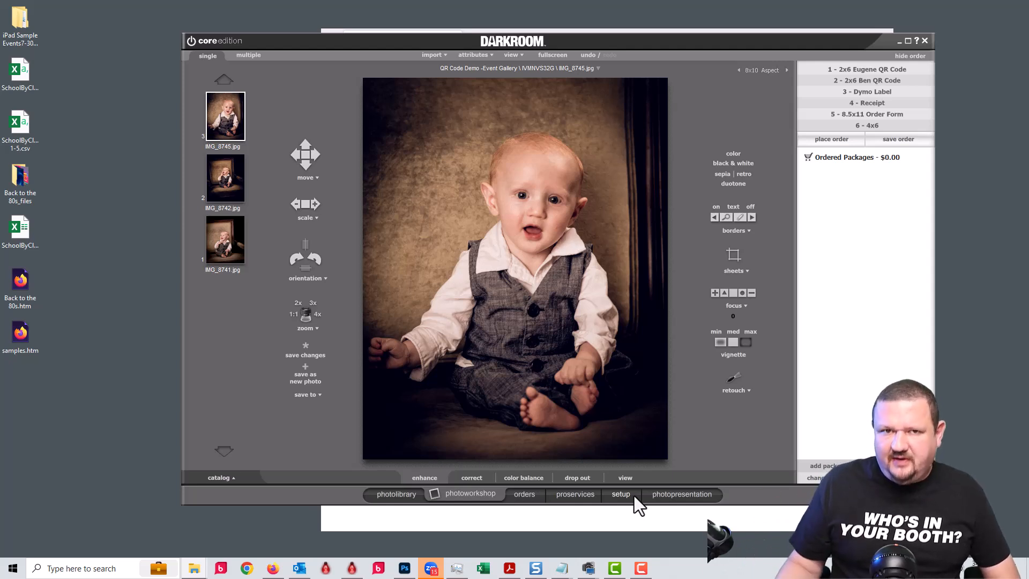
Step: Open the 2x6 Salesperson Capture Card template and inspect its QR code's barcode data, closing the template without changes
left_click(620, 494)
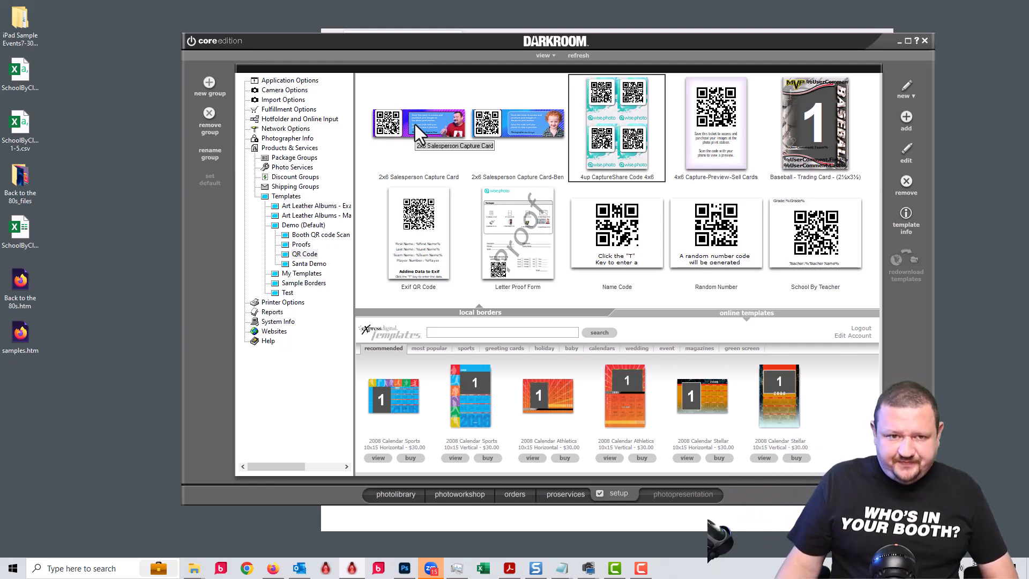
double_click(416, 122)
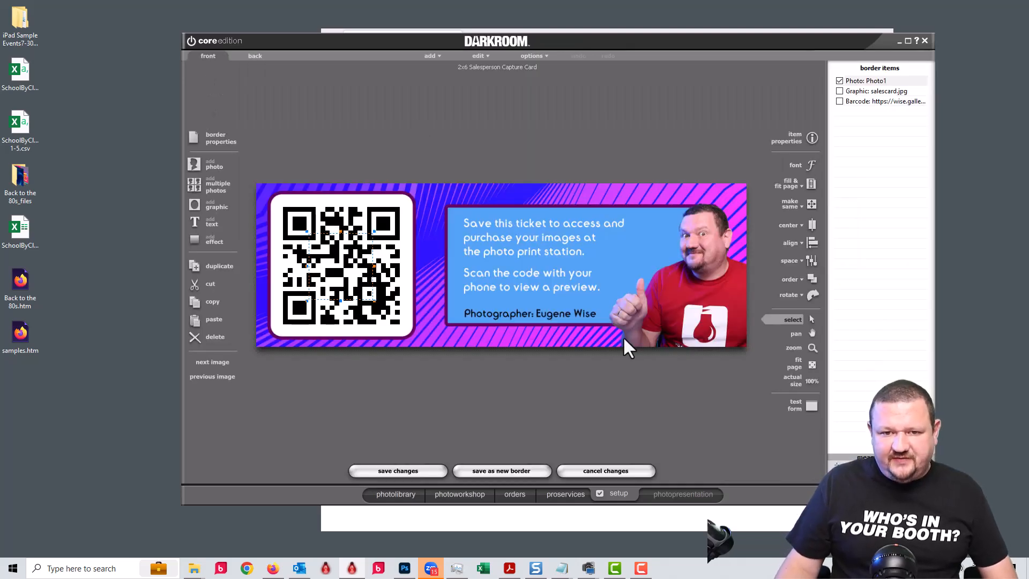
left_click(337, 276)
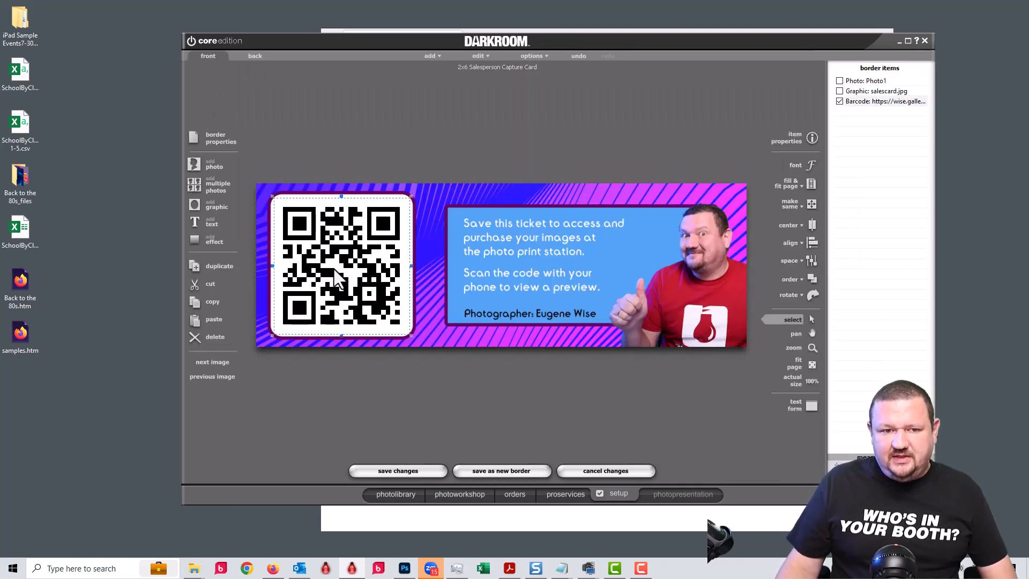
double_click(294, 263)
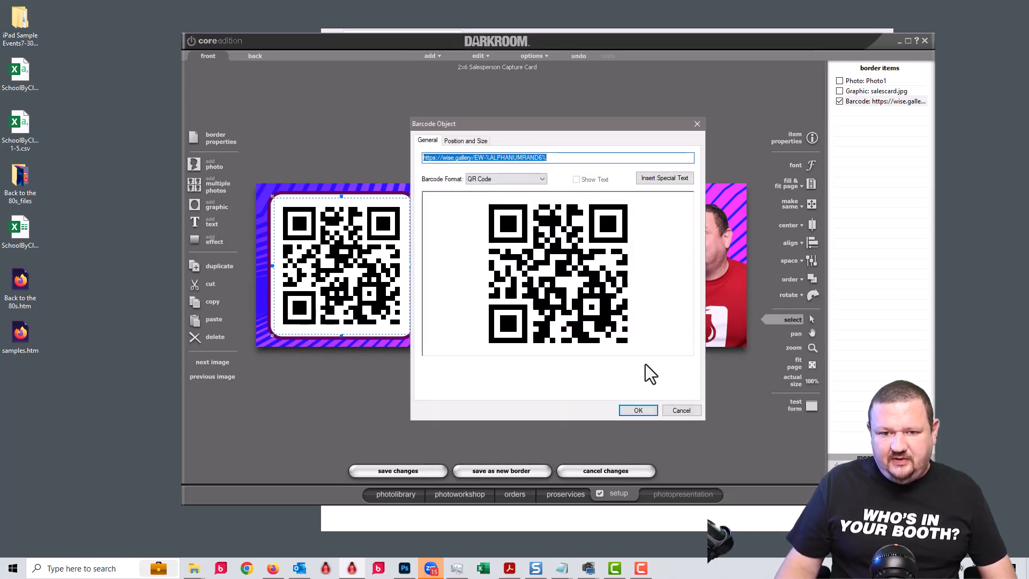
left_click(690, 411)
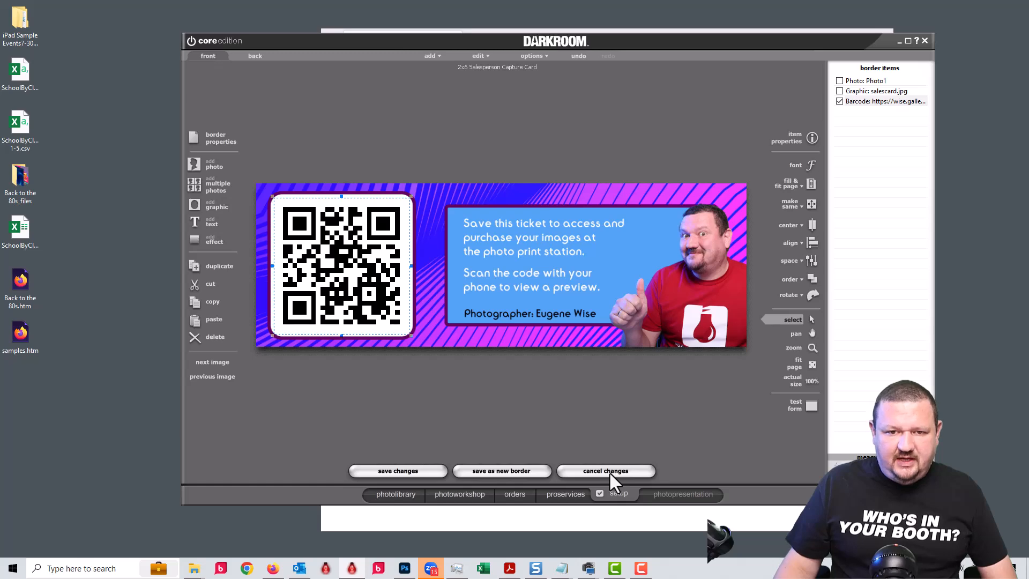
left_click(610, 472)
Step: Open the second salesperson's 2x6 Capture Card template, inspect its QR code's barcode data, and close the template without changes
double_click(508, 108)
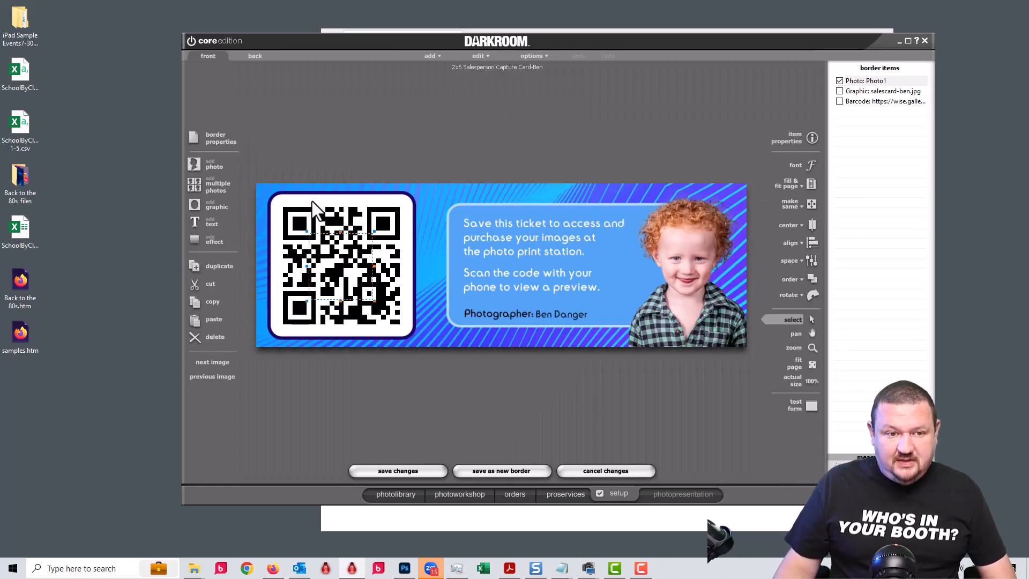
left_click(315, 219)
double_click(313, 218)
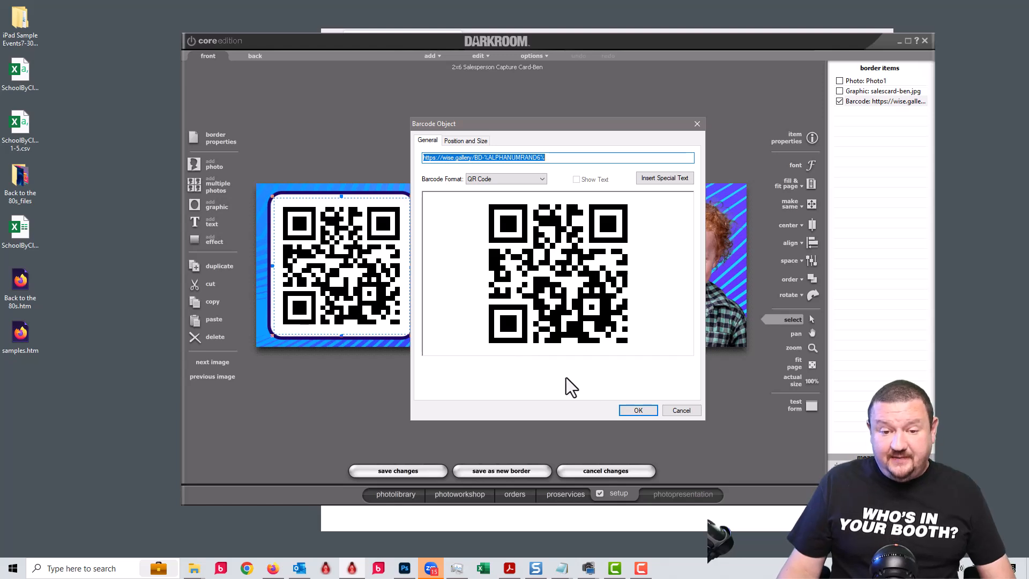
left_click(686, 411)
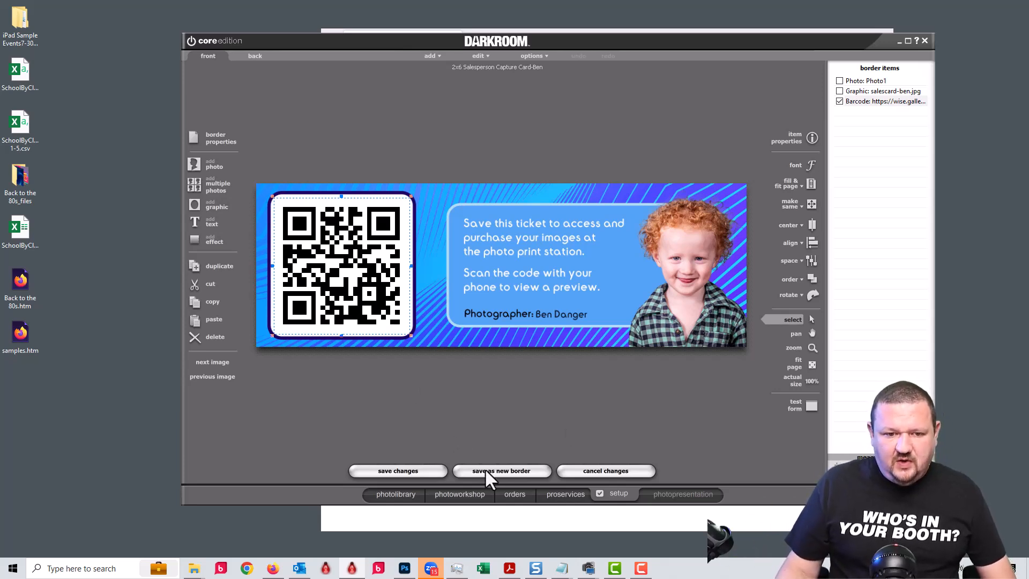
left_click(610, 470)
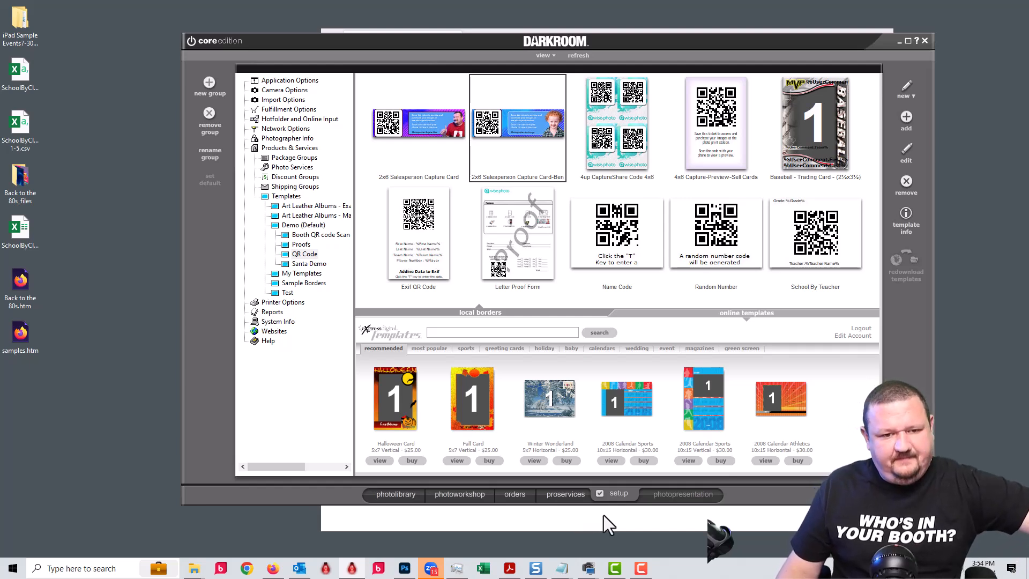
Step: Select the QR Code Demo -Event event, expand its subevents, and open the event in PhotoWorkshop
left_click(484, 494)
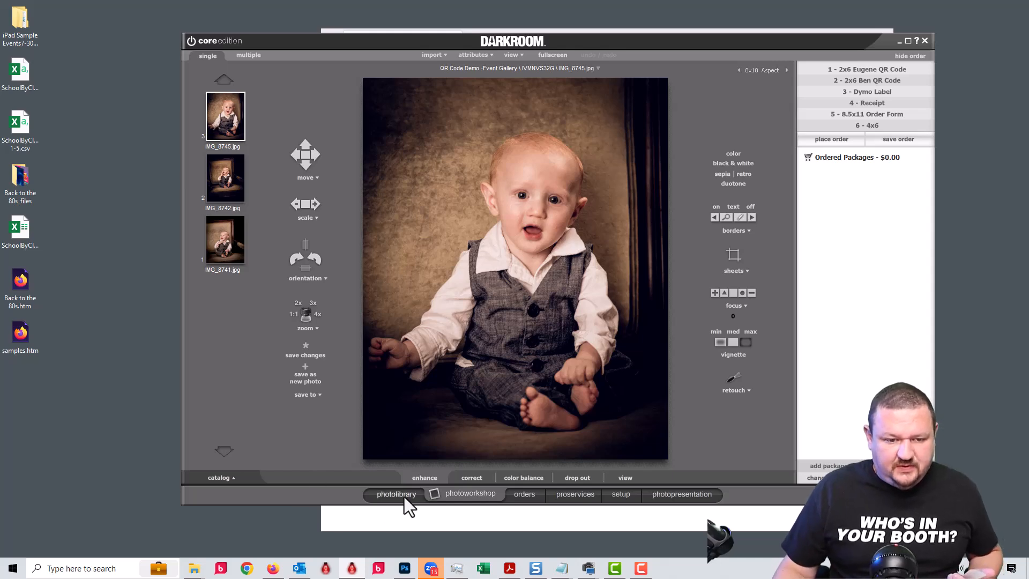
left_click(379, 493)
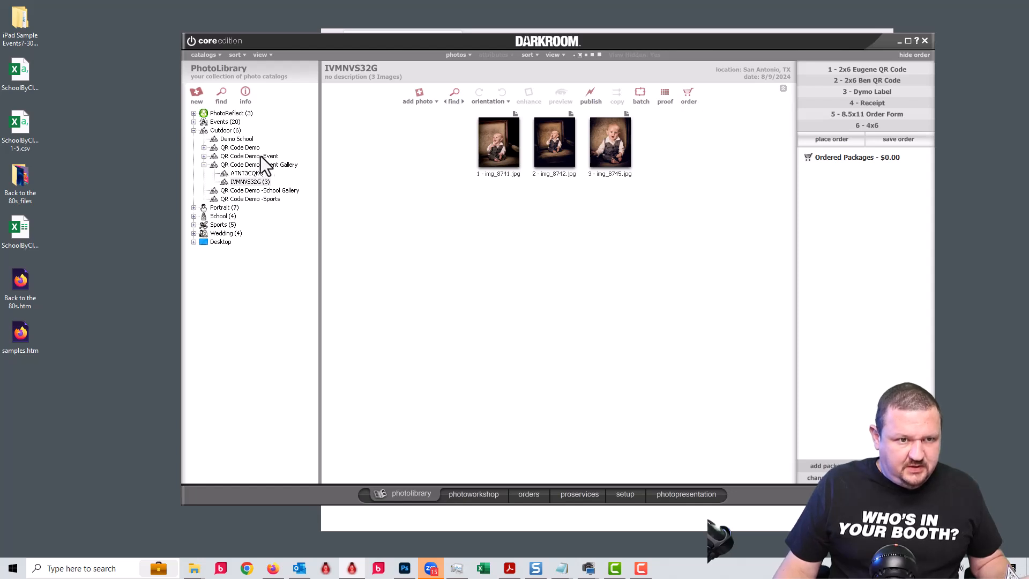
left_click(246, 156)
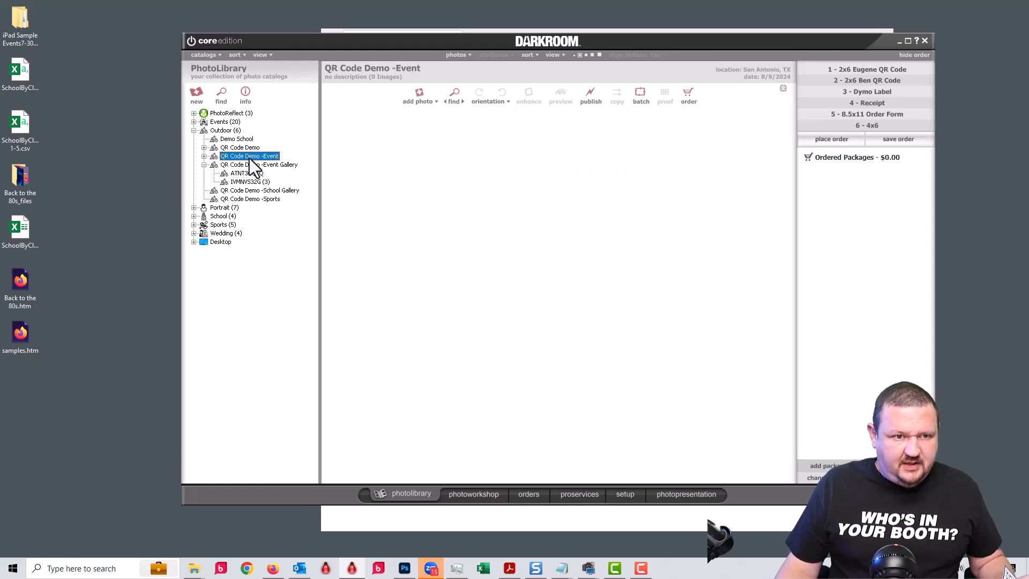
left_click(202, 157)
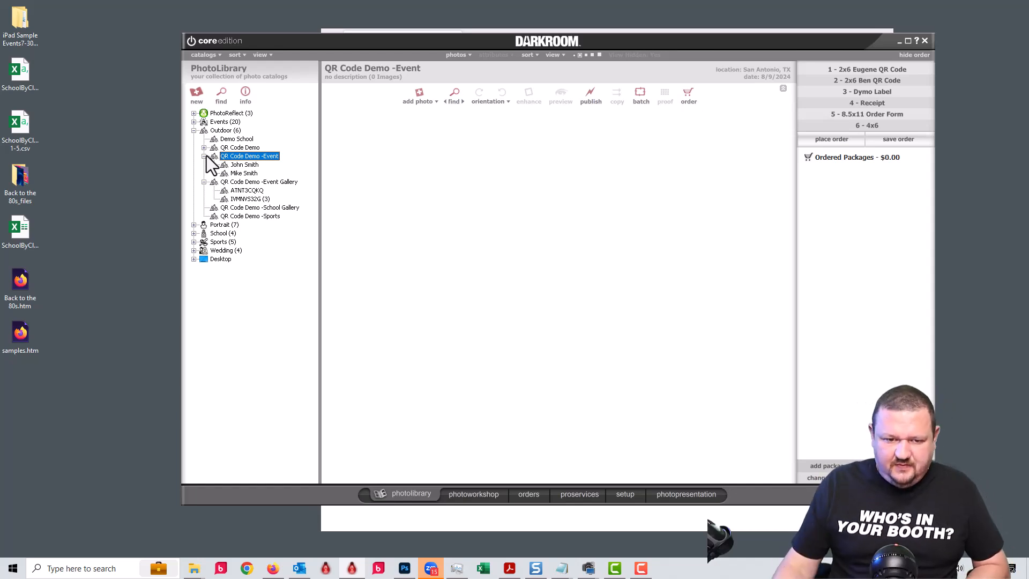
left_click(478, 494)
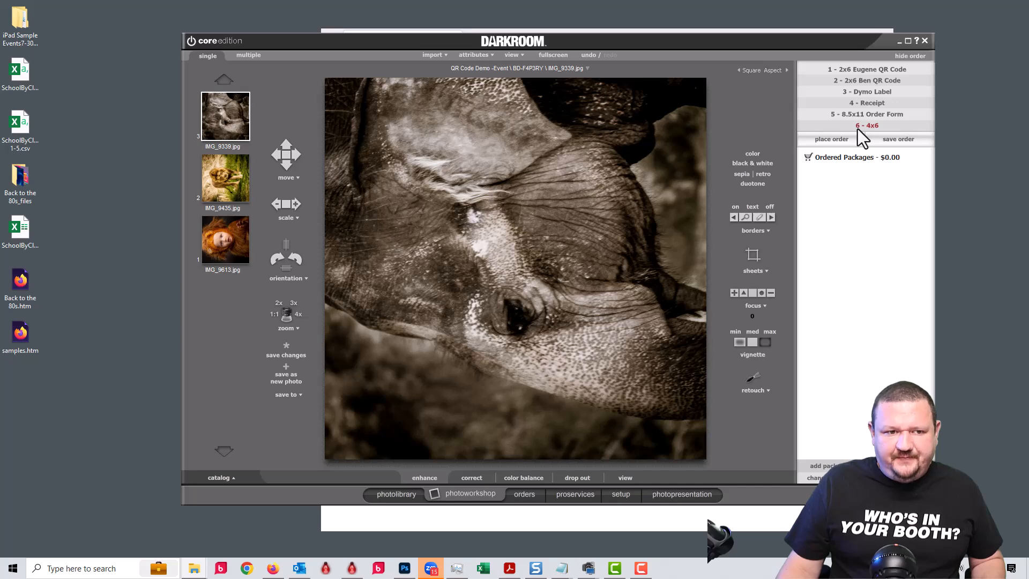
Step: View photo IMG_9613.jpg, refresh the completed orders, and select the three orders from the BD-F4P3RY subevent, showing their available actions
left_click(223, 256)
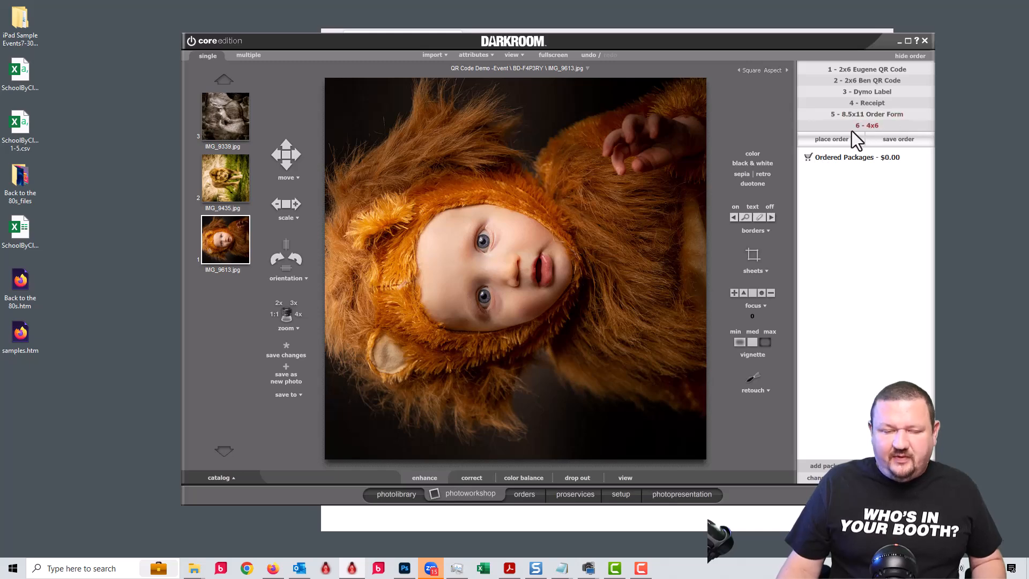
left_click(526, 495)
scroll(345, 175, "down", 10)
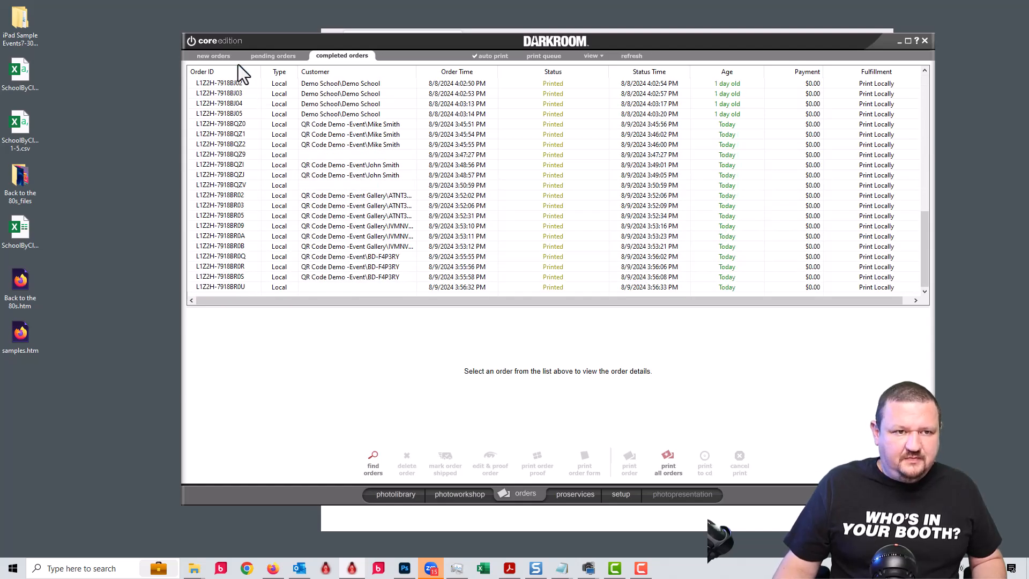
left_click(635, 55)
left_click(320, 275)
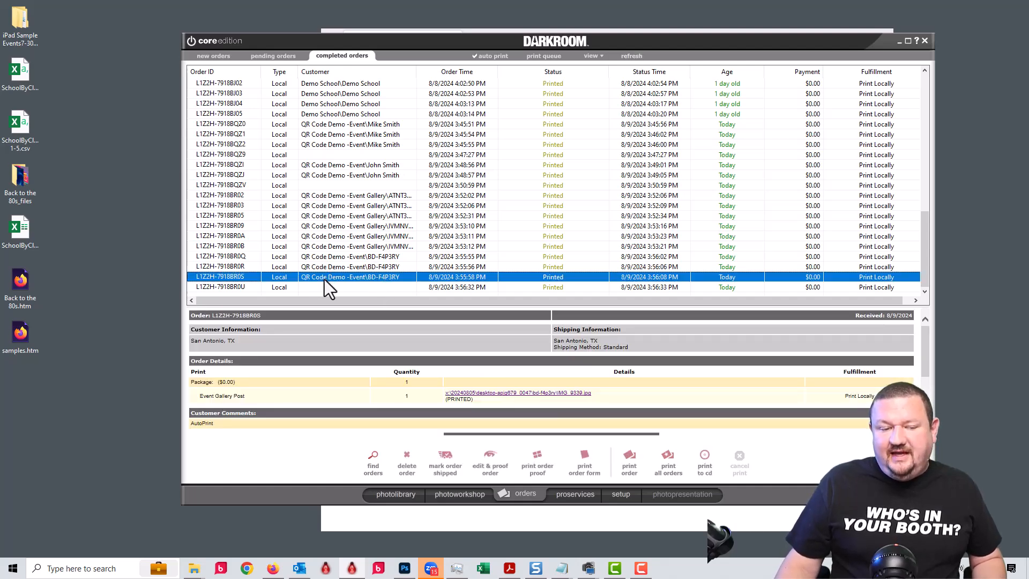
left_click(372, 255, "shift")
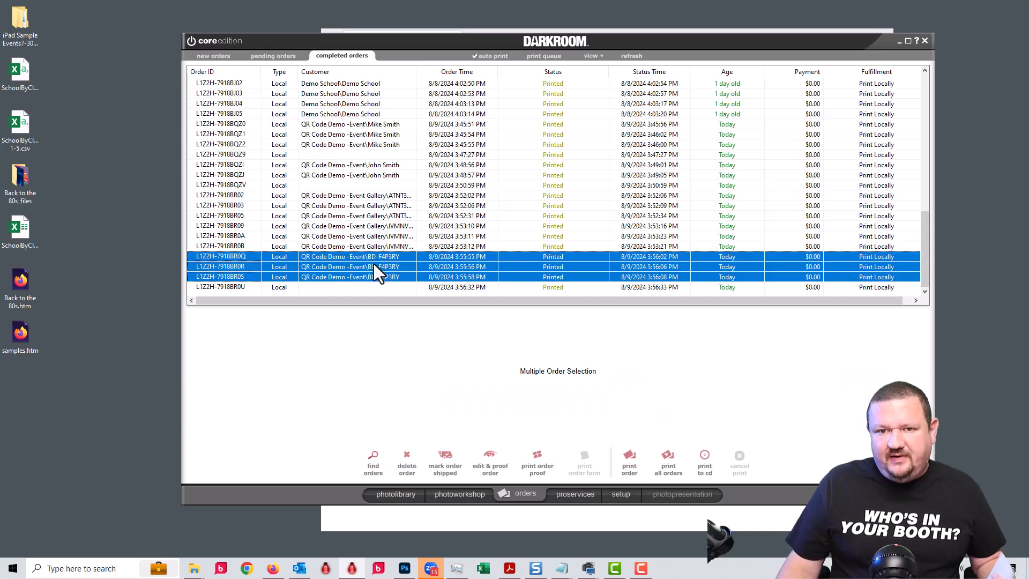
right_click(373, 271)
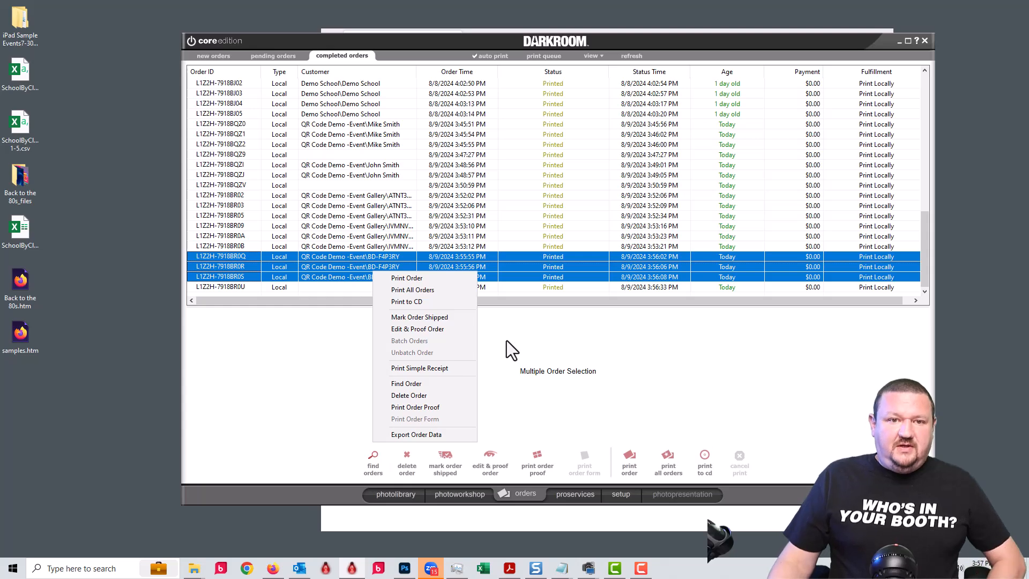
left_click(612, 494)
left_click(618, 493)
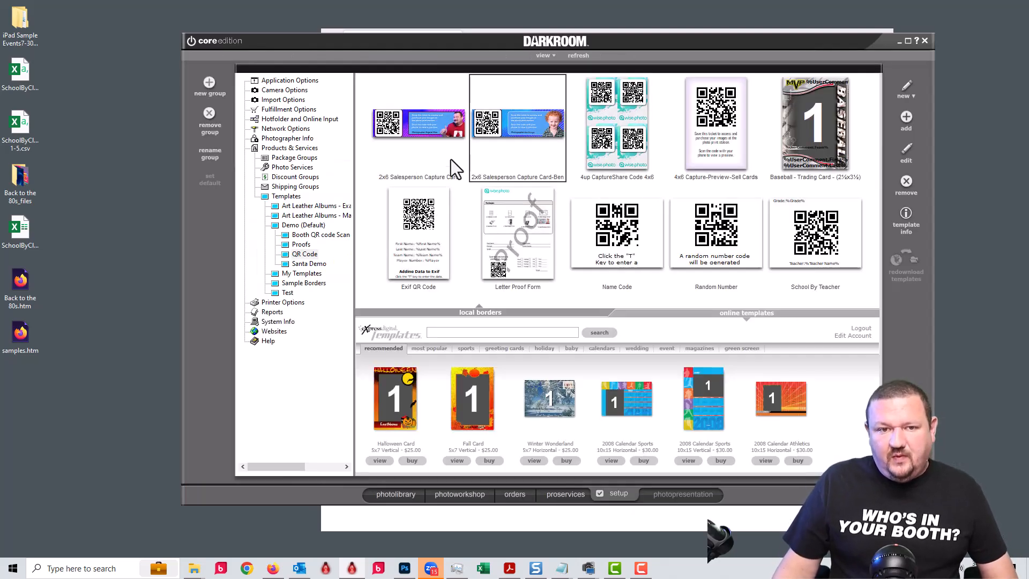
left_click(620, 102)
left_click(523, 129)
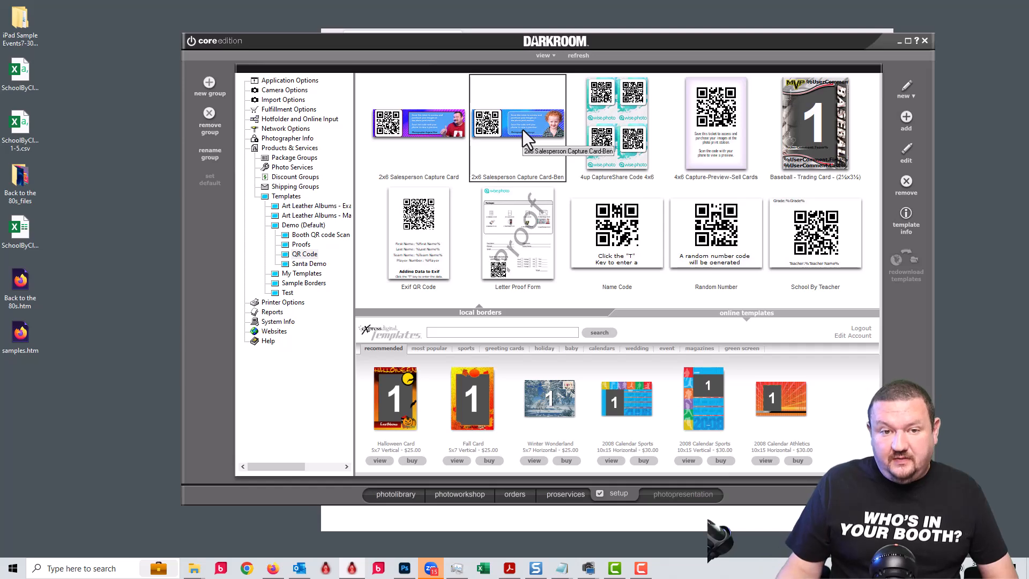
double_click(494, 133)
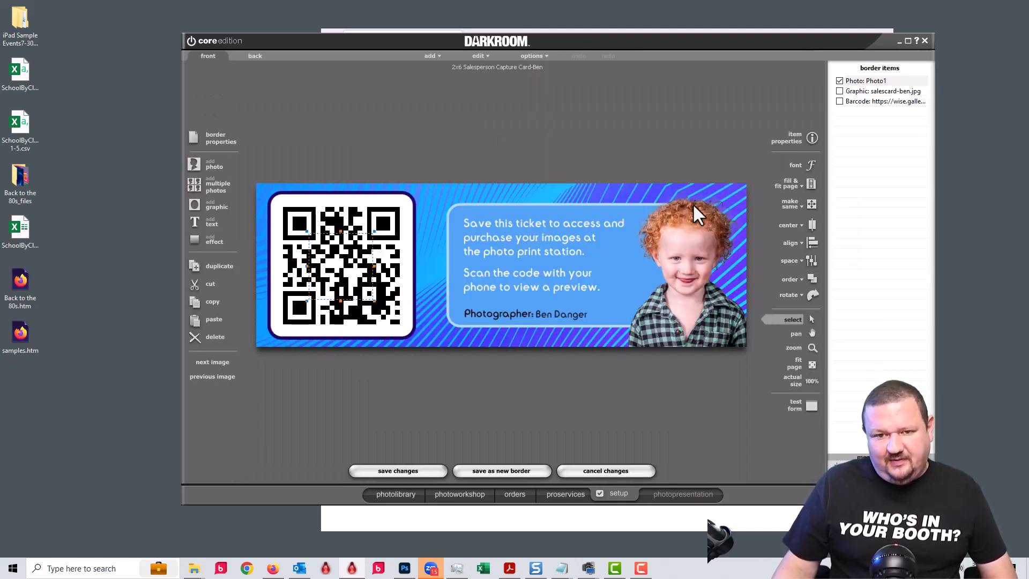
left_click(335, 221)
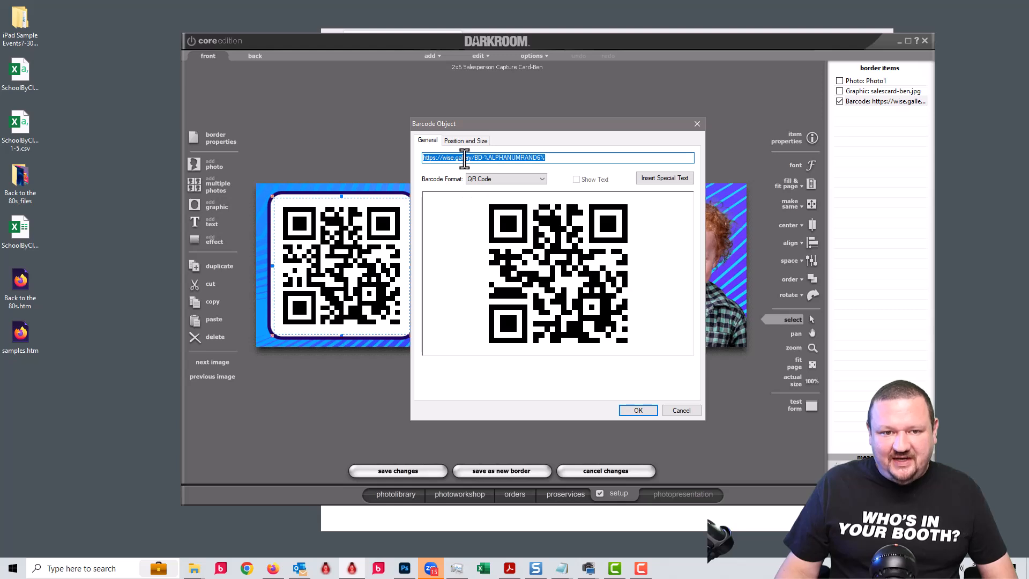
left_click_drag(475, 157, 265, 177)
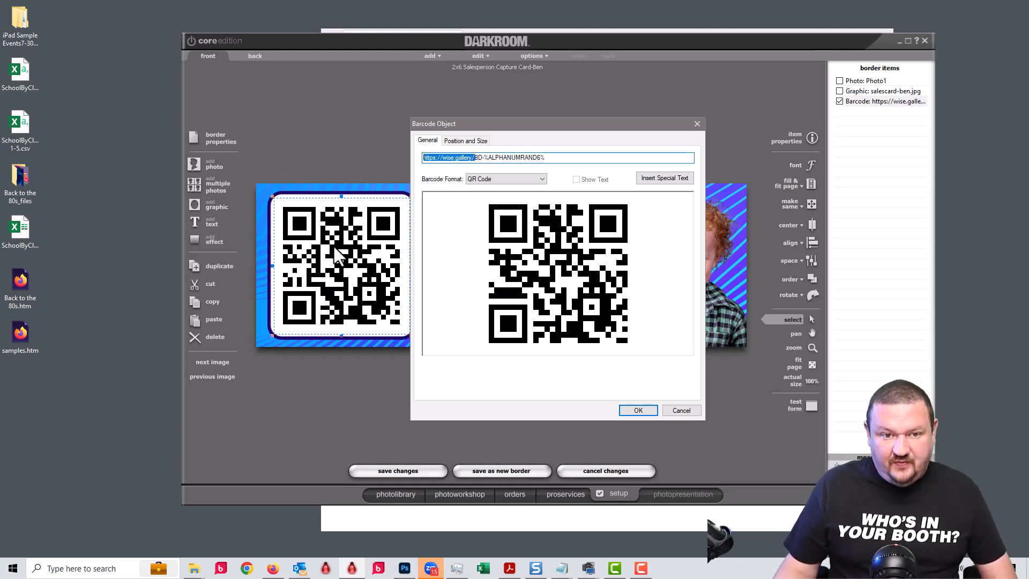
left_click(688, 410)
left_click(609, 471)
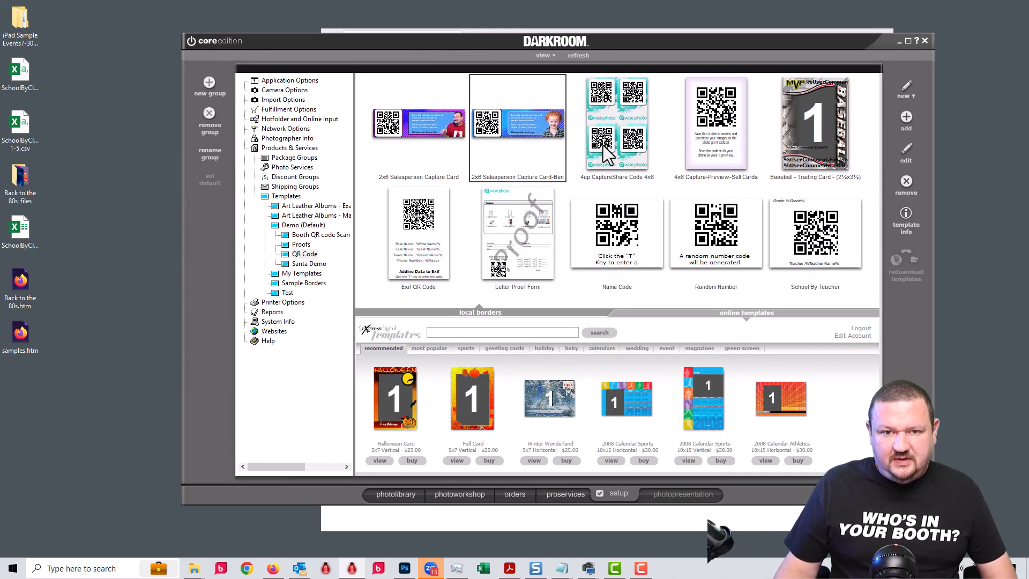
Step: Check the first QR code's barcode data in the 4up CaptureShare Code 4x6 template, close it unchanged, and select the School By Teacher template
double_click(603, 145)
left_click(426, 139)
double_click(423, 132)
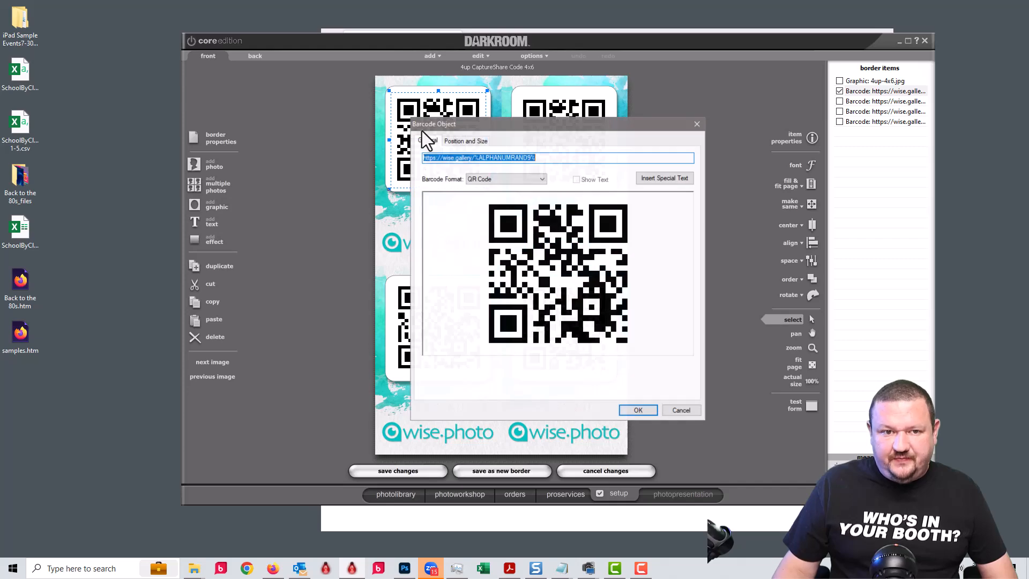
left_click(682, 410)
left_click(607, 470)
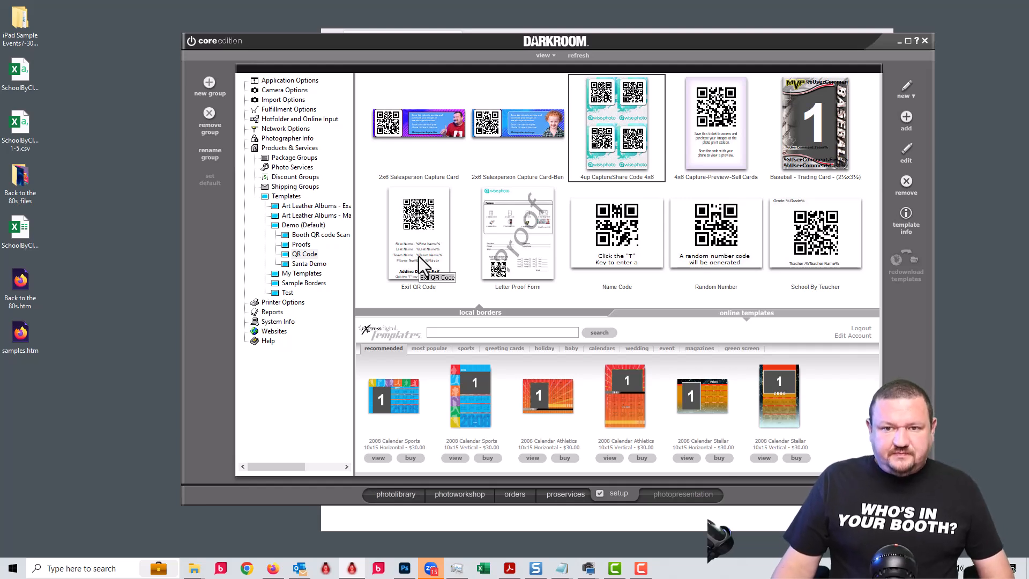
left_click(841, 247)
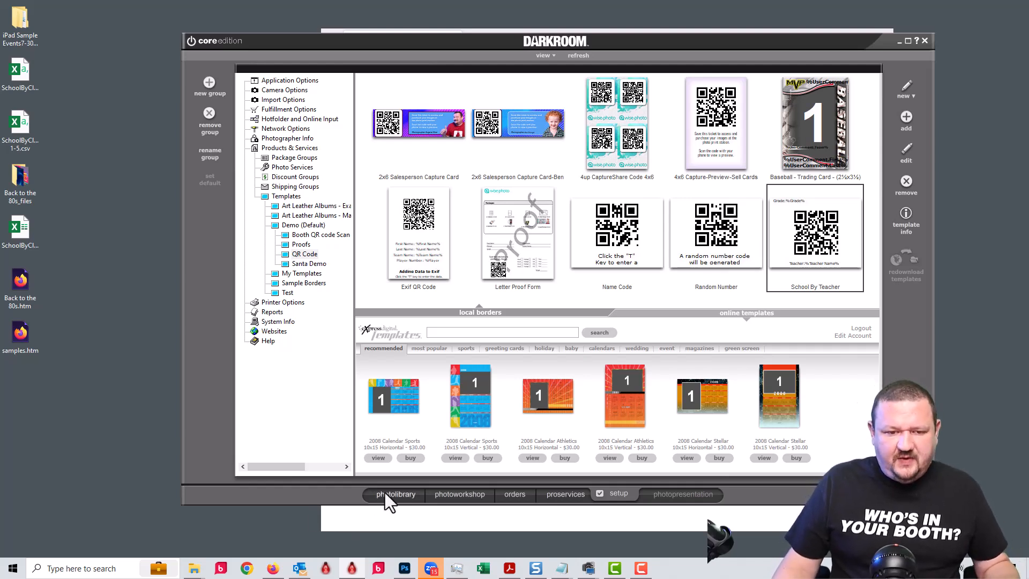
Step: Select the subevent directly below EW-UWMHJA under QR Code Demo -Event in the PhotoLibrary
left_click(447, 494)
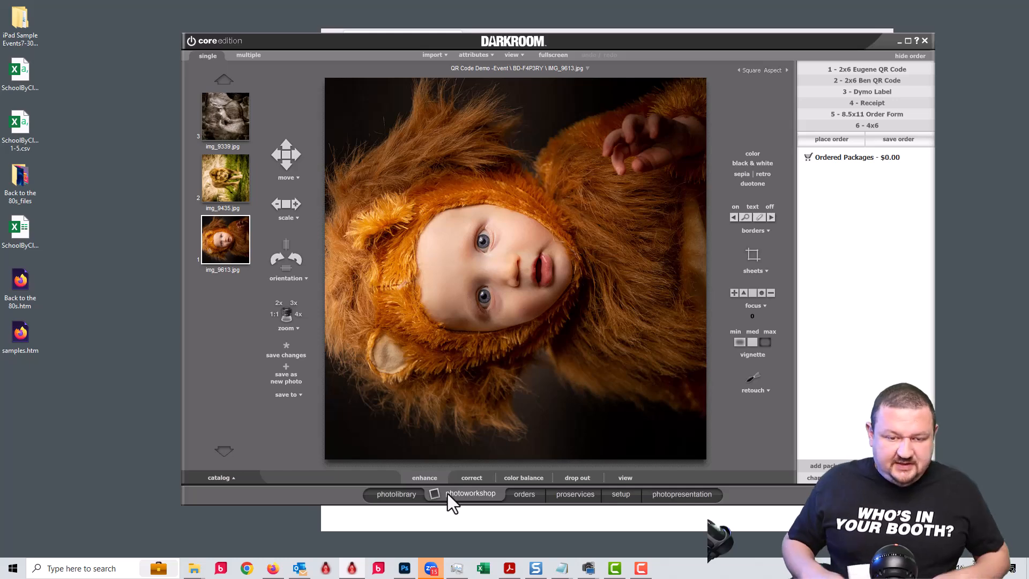
left_click(400, 495)
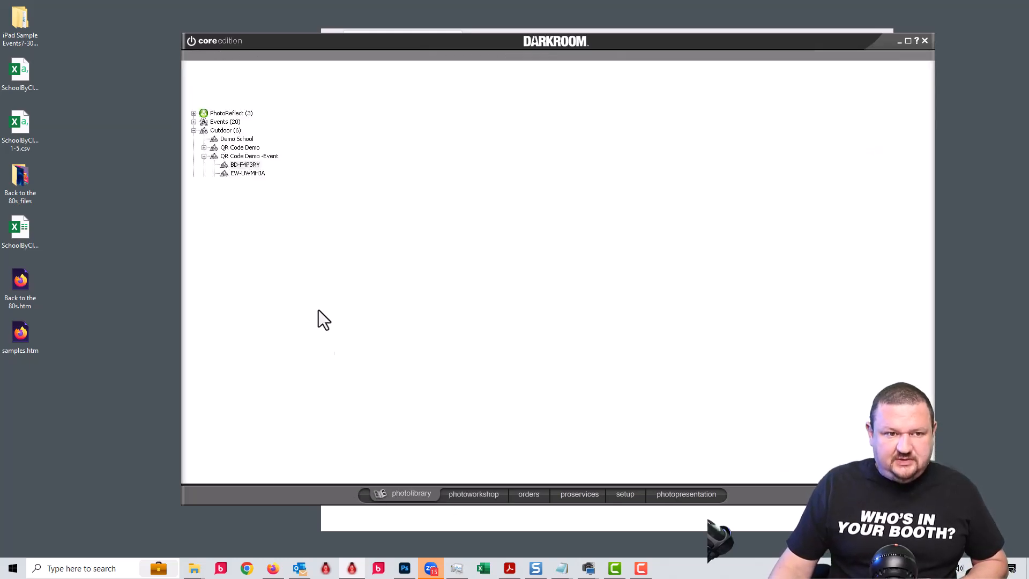
left_click(241, 182)
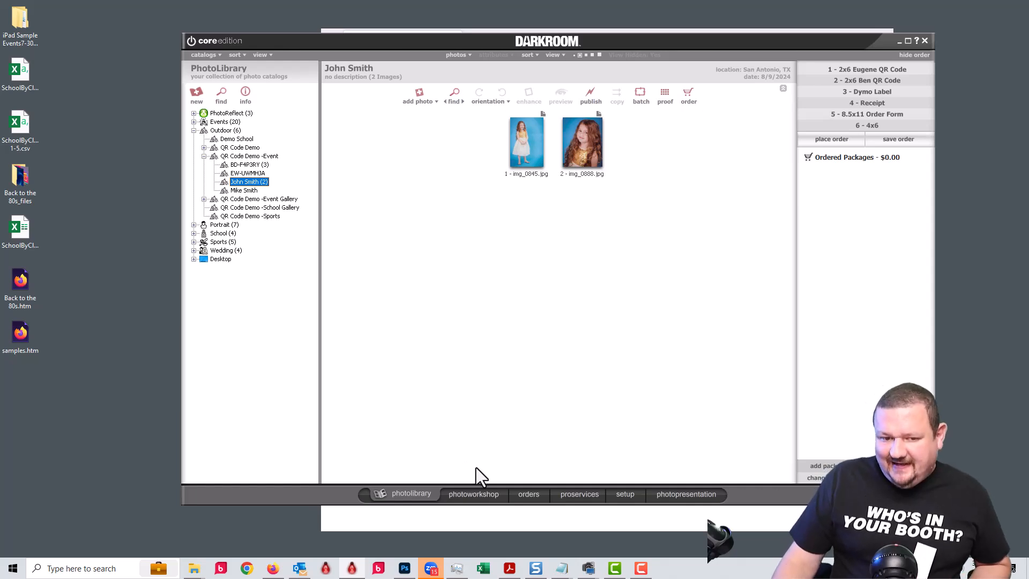
Step: Jump to the BD-F4P3RY subevent in PhotoWorkshop by entering its gallery code, and view that subevent in the PhotoLibrary
left_click(475, 495)
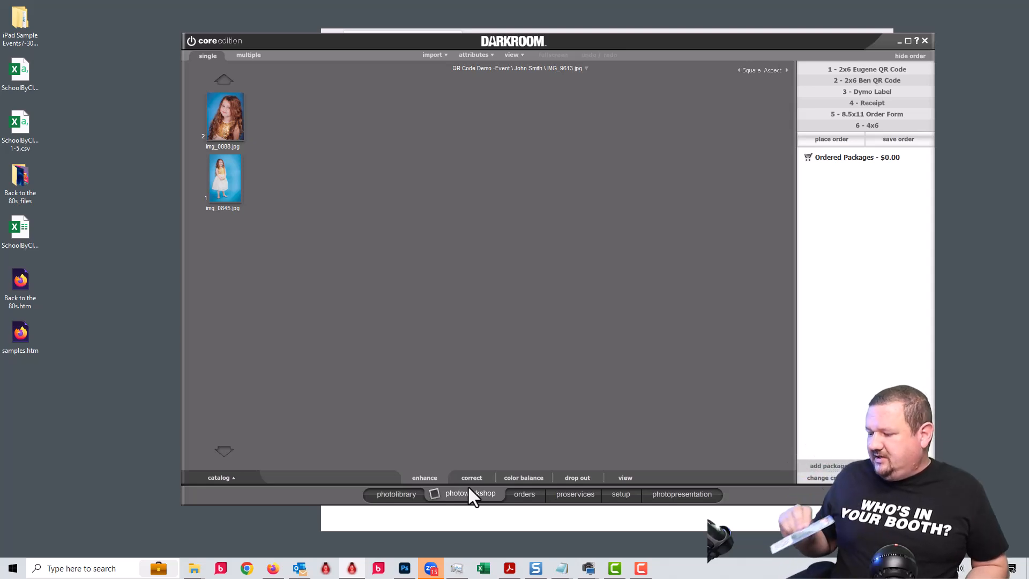
type("BD-F4P3RY")
key("Return")
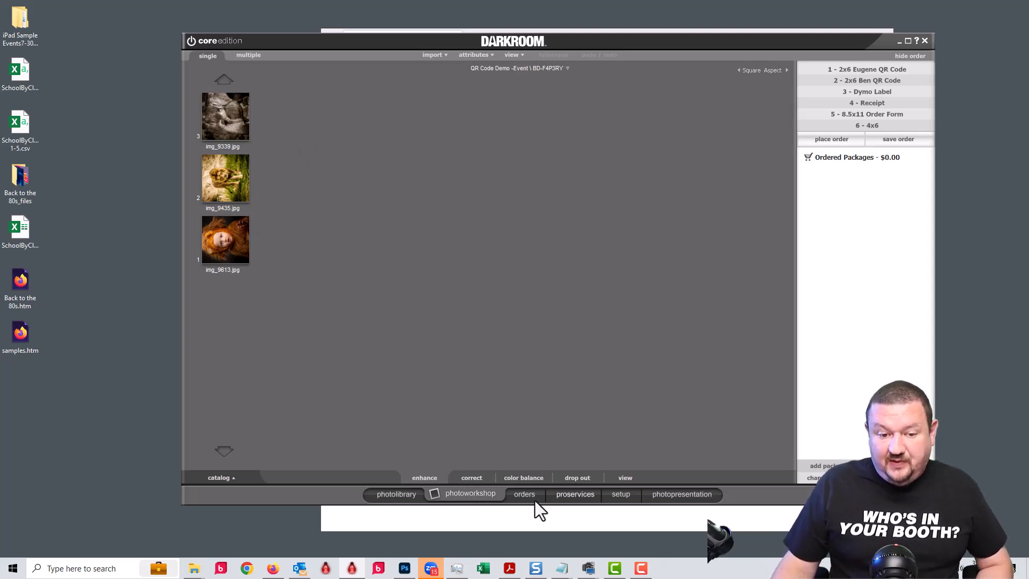
left_click(394, 494)
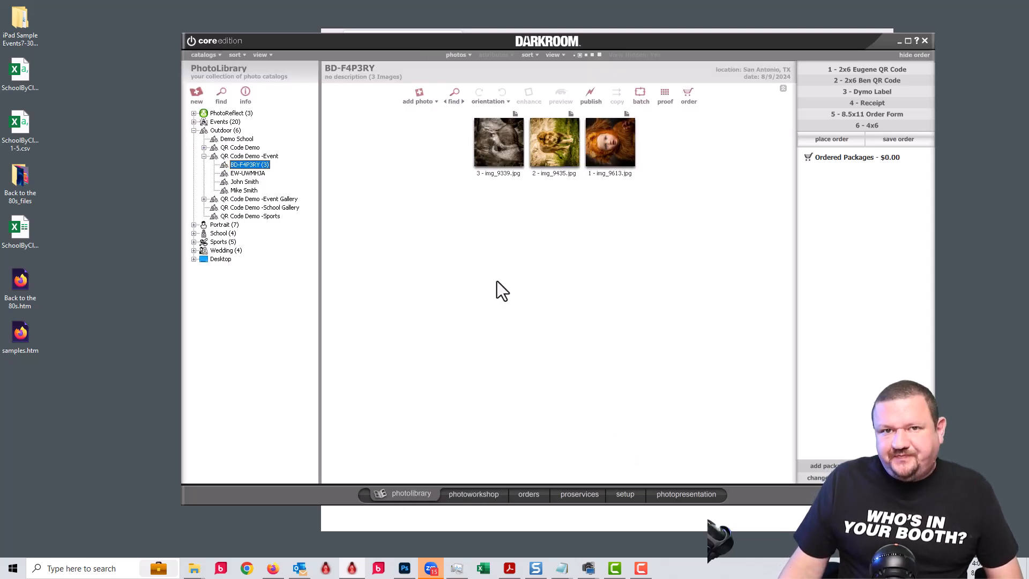
Step: Set Quick Import's QR code scanning option to "Set QR Code data into image comment" and accept the setup
left_click(413, 102)
left_click(435, 144)
left_click(588, 362)
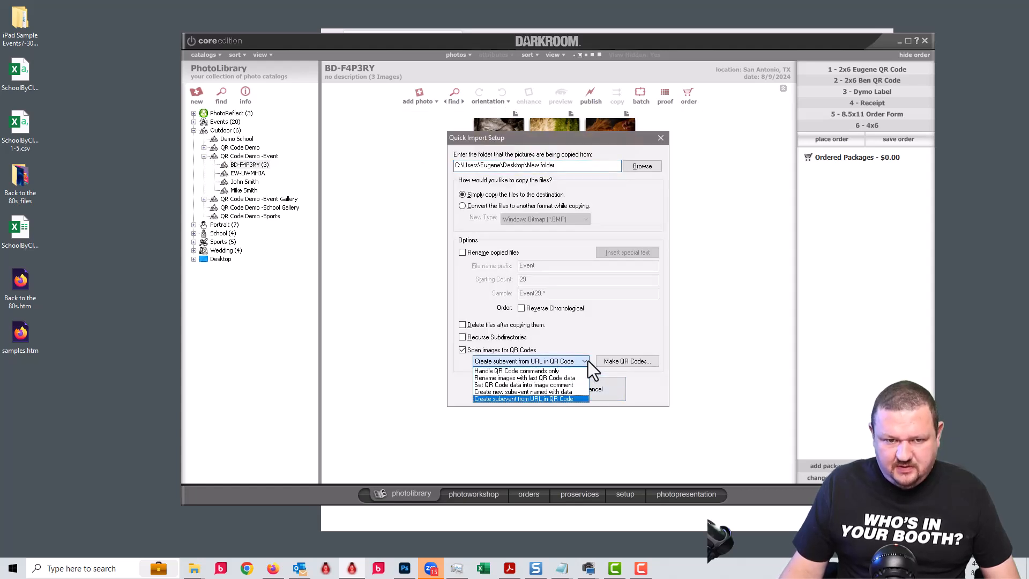
left_click(519, 386)
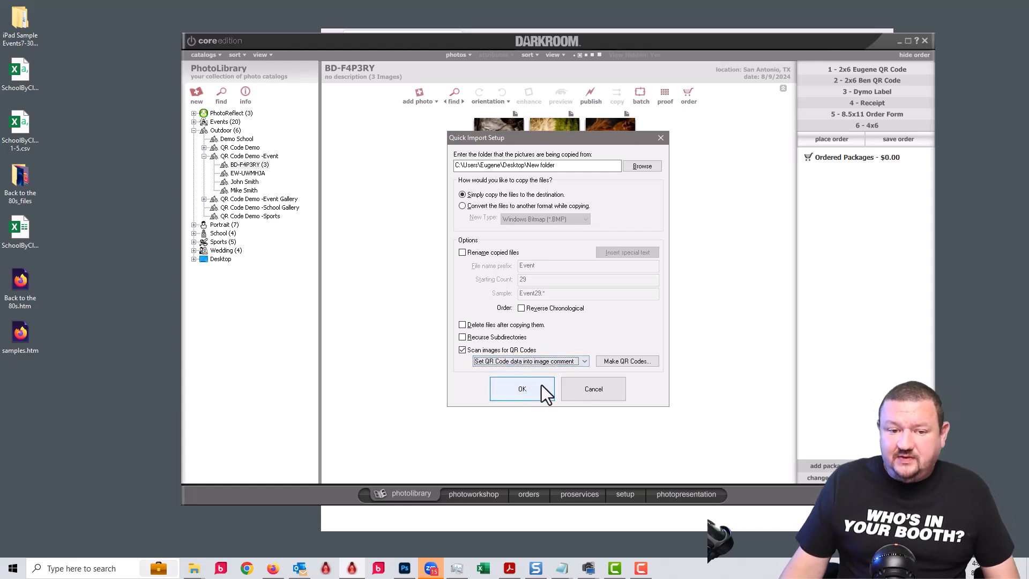
left_click(541, 394)
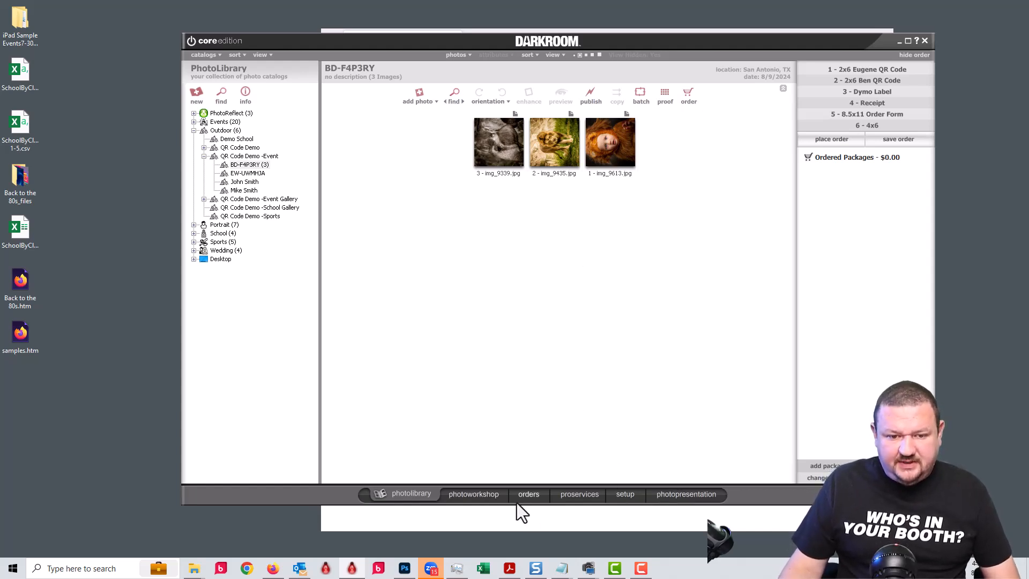
Step: Open the Exif QR Code template from the Demo group's QR Code templates in setup for editing
left_click(625, 492)
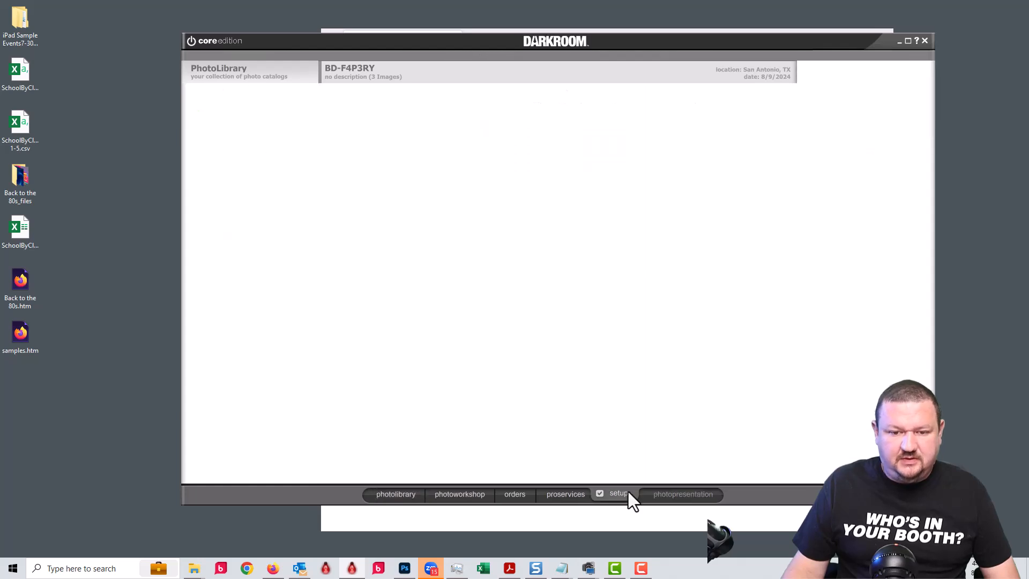
left_click(284, 149)
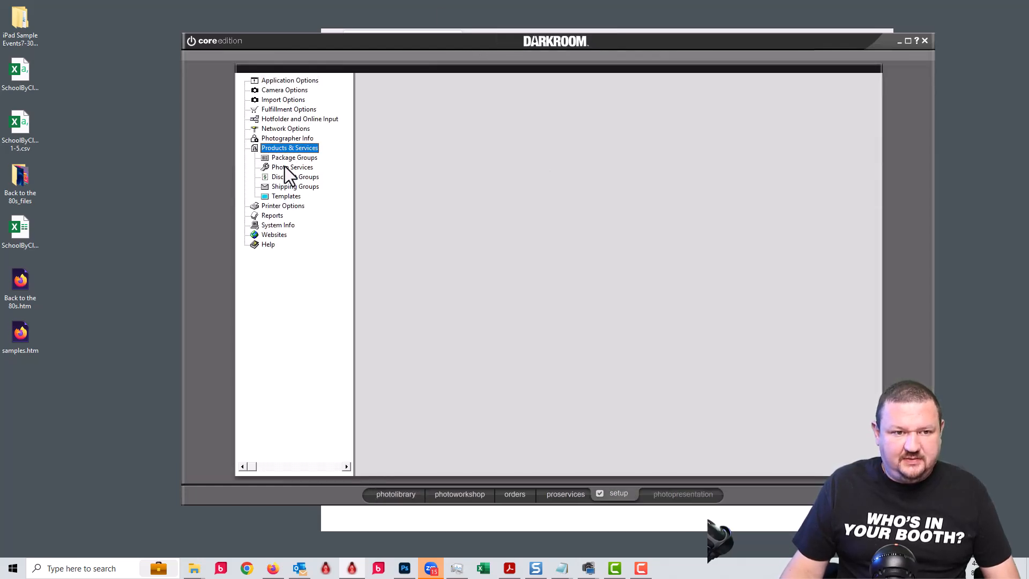
left_click(293, 195)
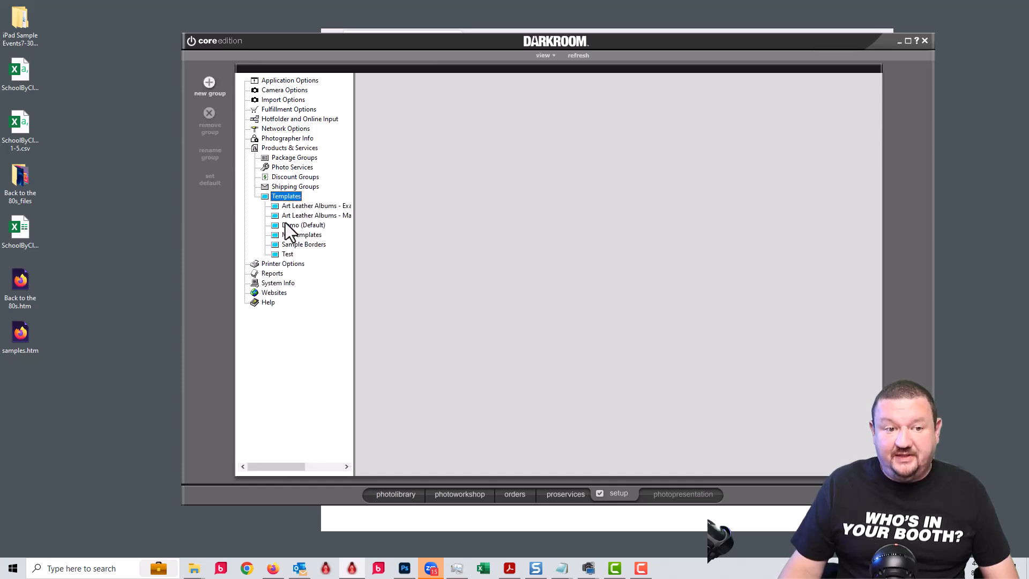
left_click(291, 225)
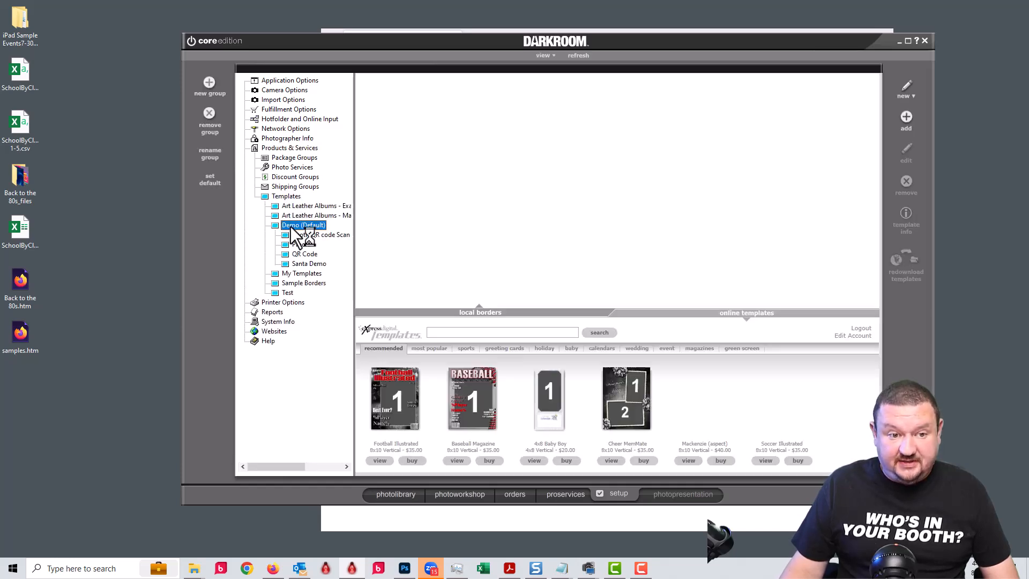
left_click(301, 253)
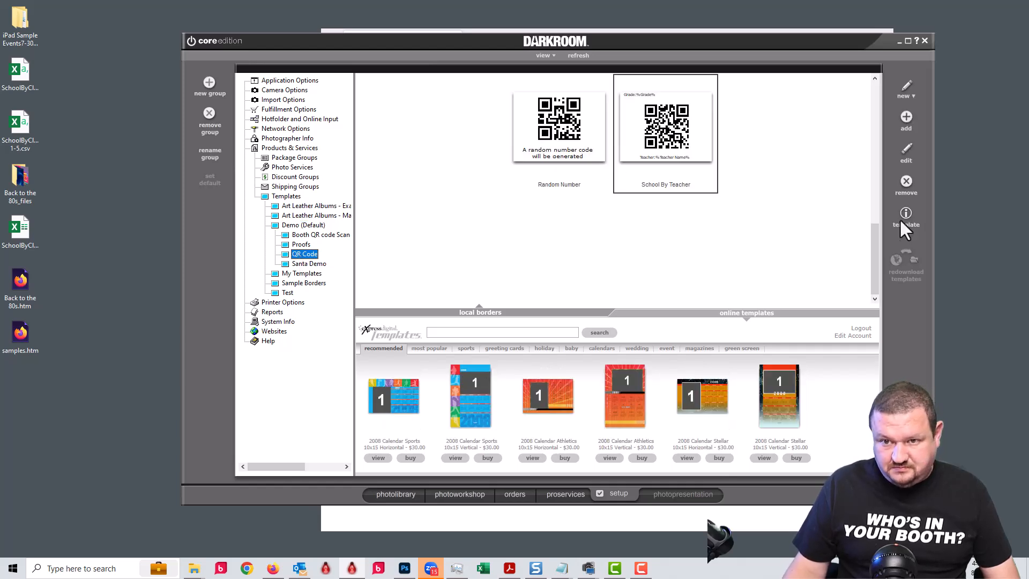
left_click_drag(878, 242, 883, 160)
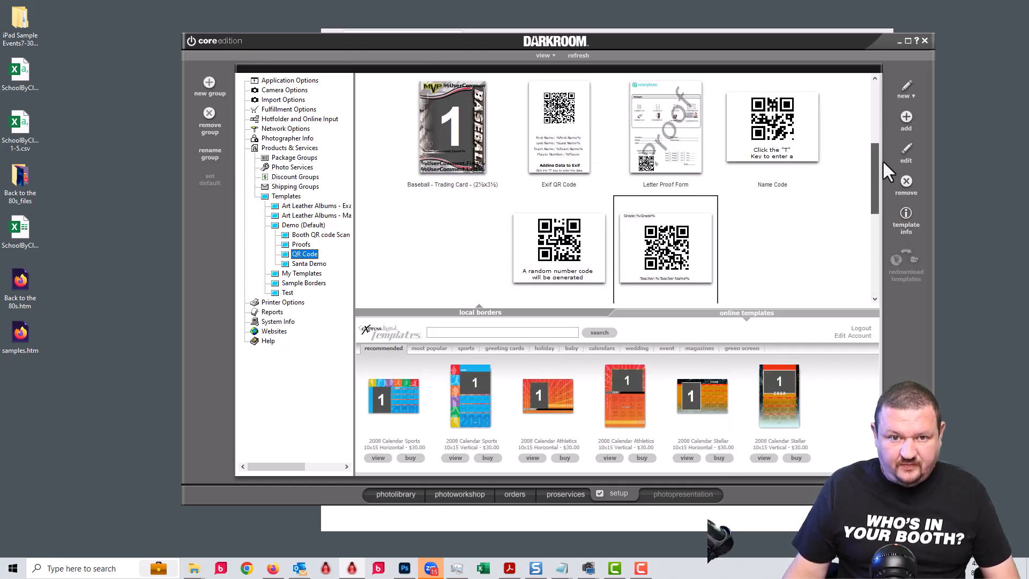
left_click(561, 128)
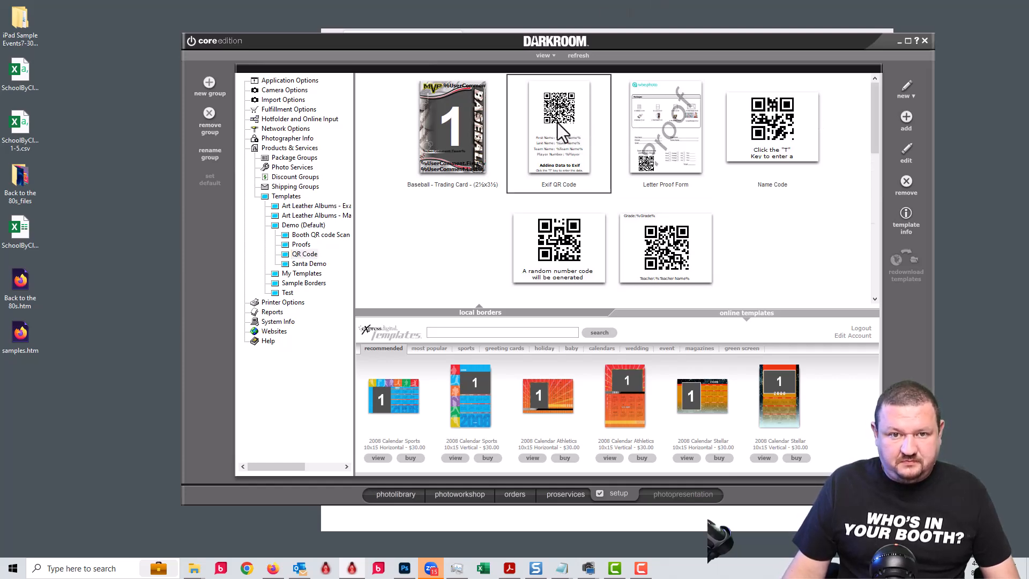
double_click(558, 124)
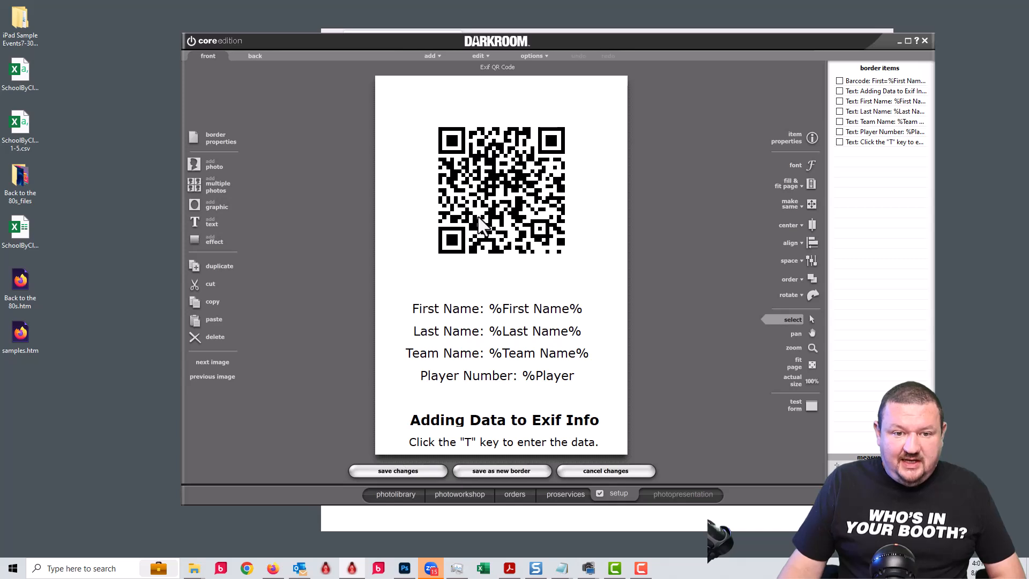
Step: Check the First Name text object's properties in the template and close them unchanged
left_click(473, 316)
key("t")
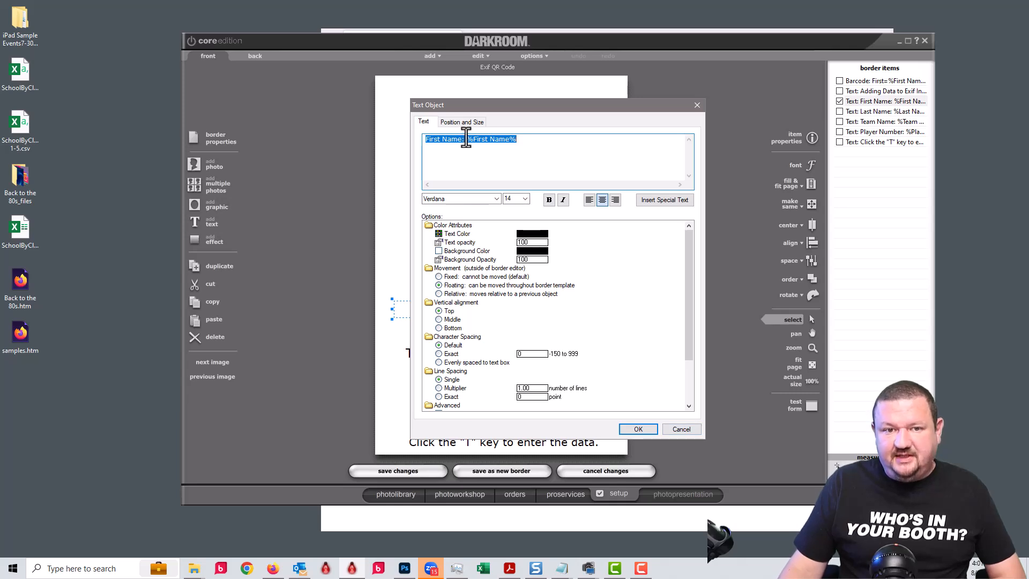
left_click(677, 427)
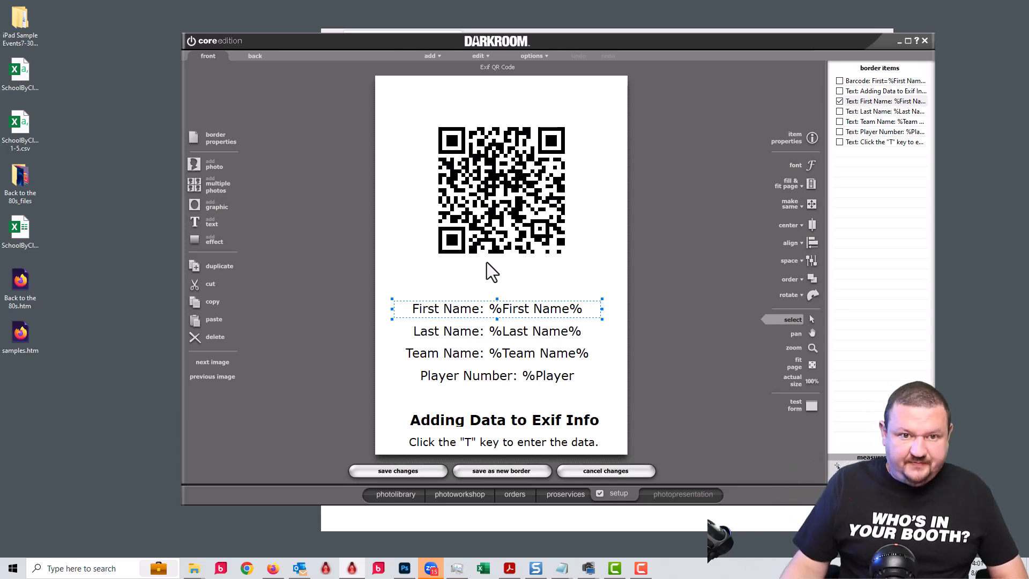
Step: Check the QR code's barcode data string with its name, team and number fields, then close the object and template unchanged
double_click(492, 211)
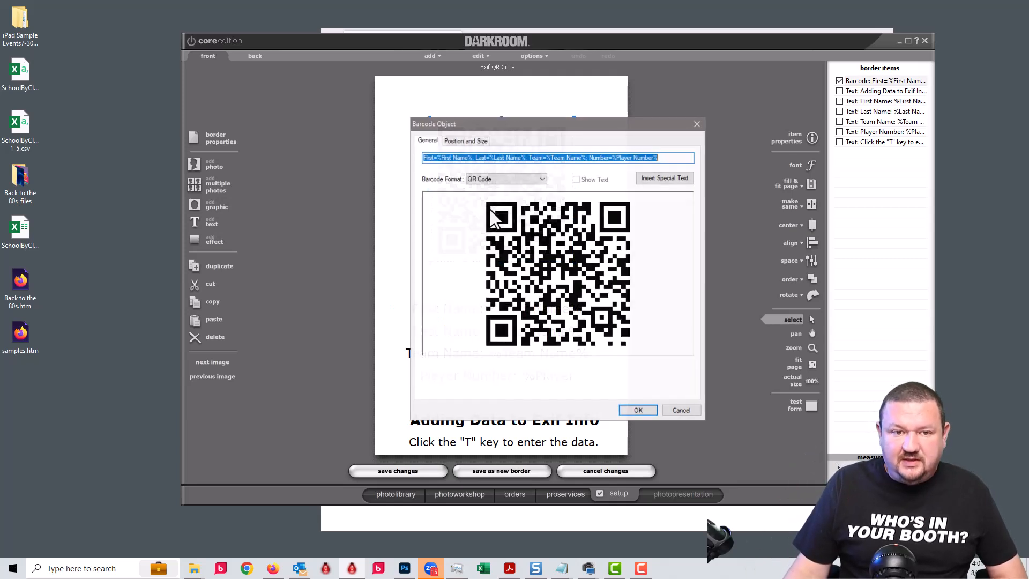
left_click(671, 157)
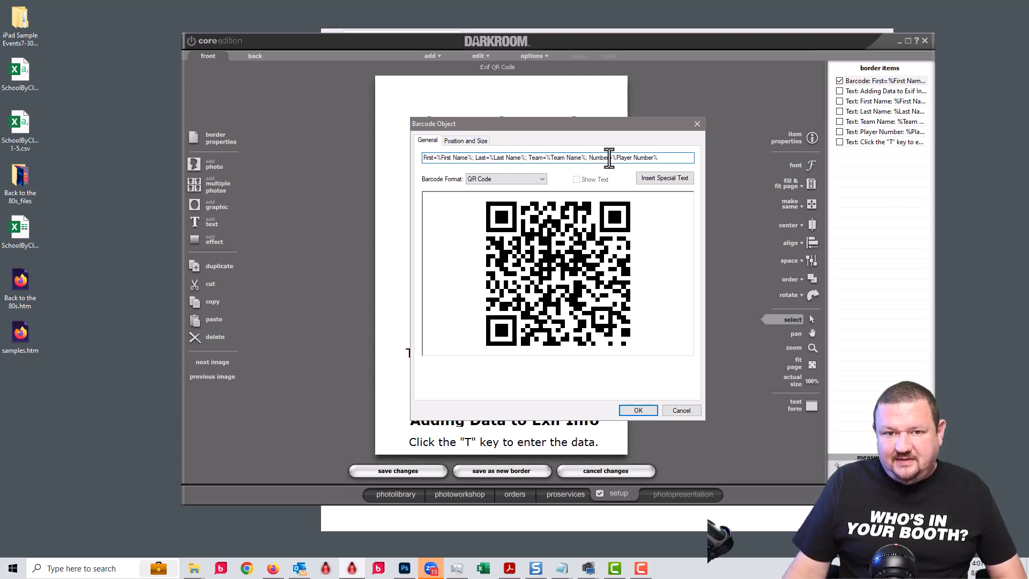
left_click_drag(653, 159, 241, 156)
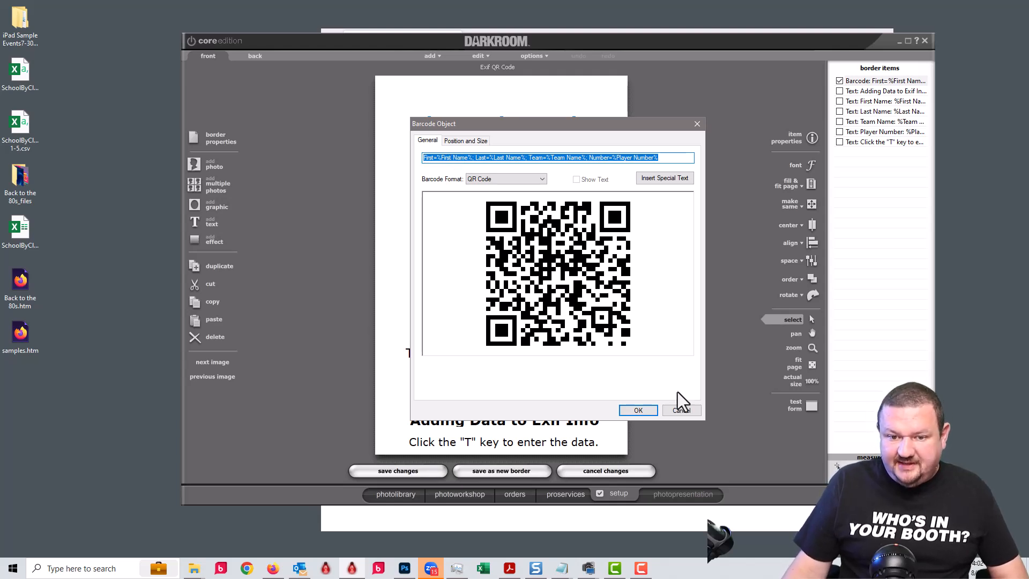
left_click(674, 413)
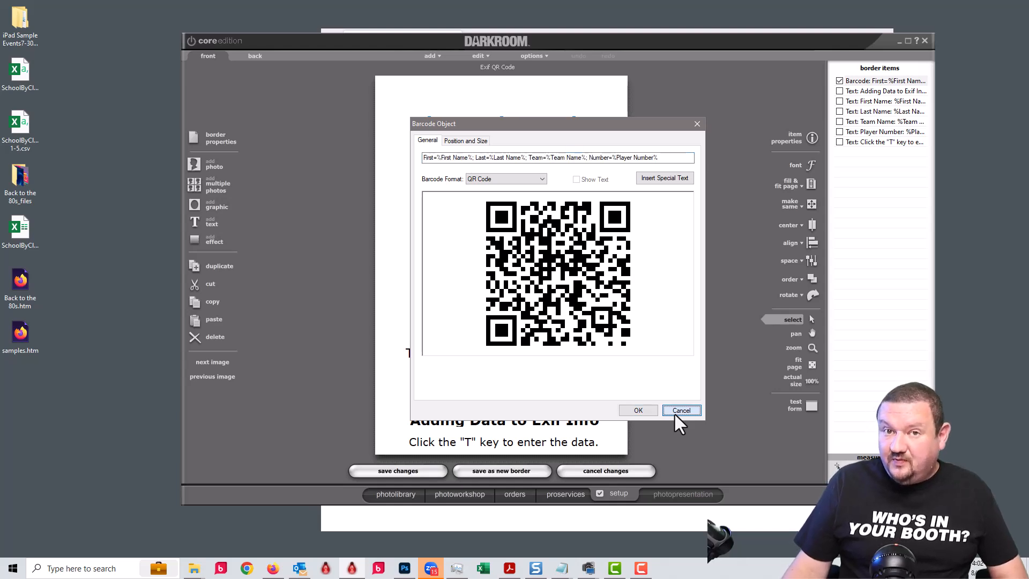
left_click(674, 413)
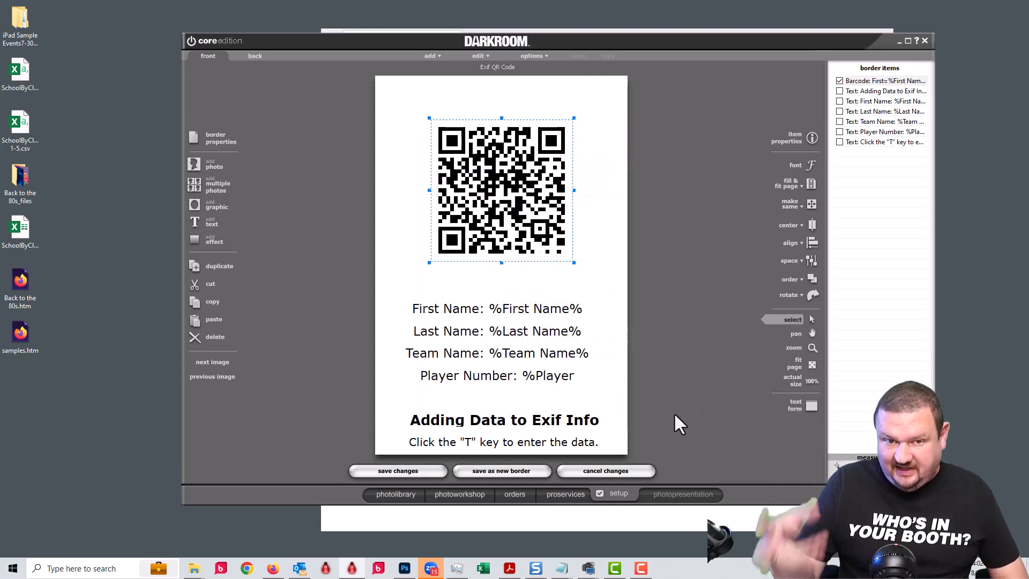
left_click(609, 469)
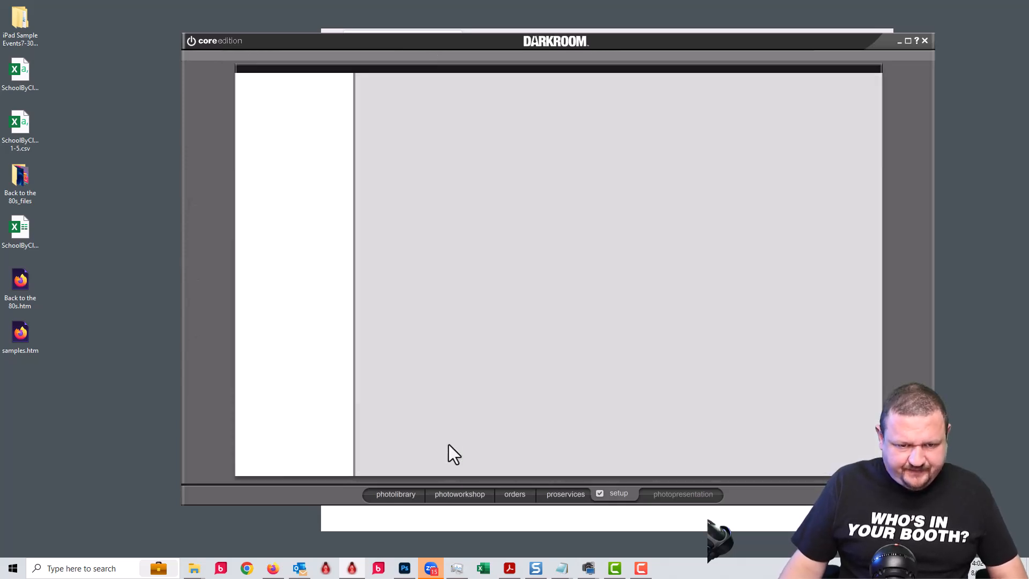
Step: Apply the Exif QR Code border to img_9613.jpg in PhotoWorkshop
left_click(456, 493)
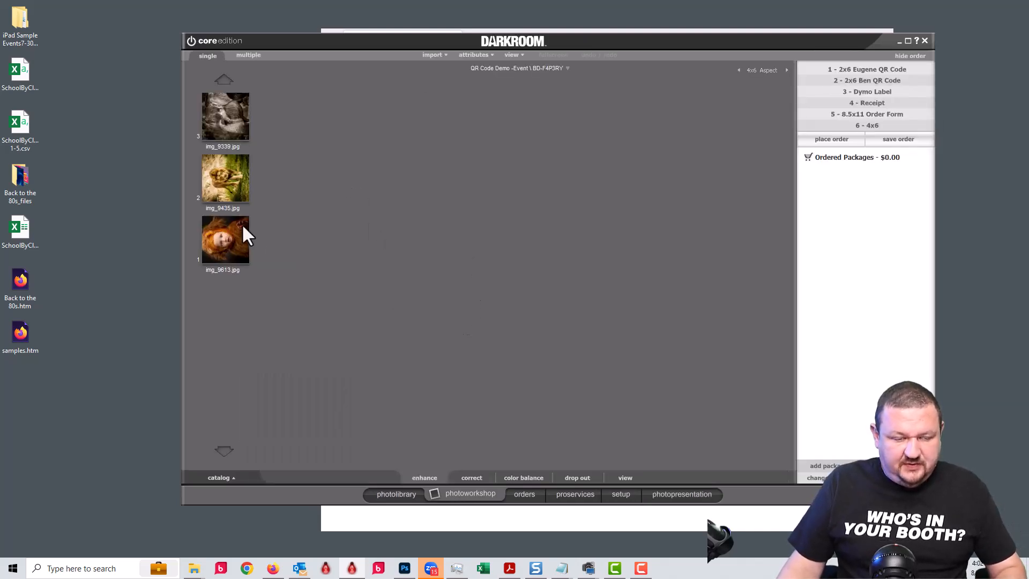
left_click(241, 224)
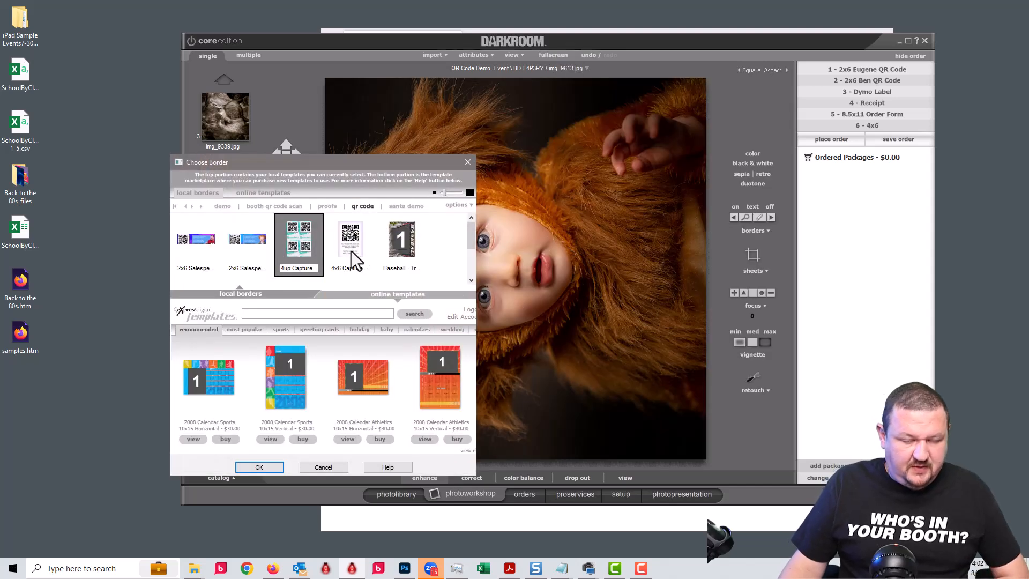
left_click(472, 262)
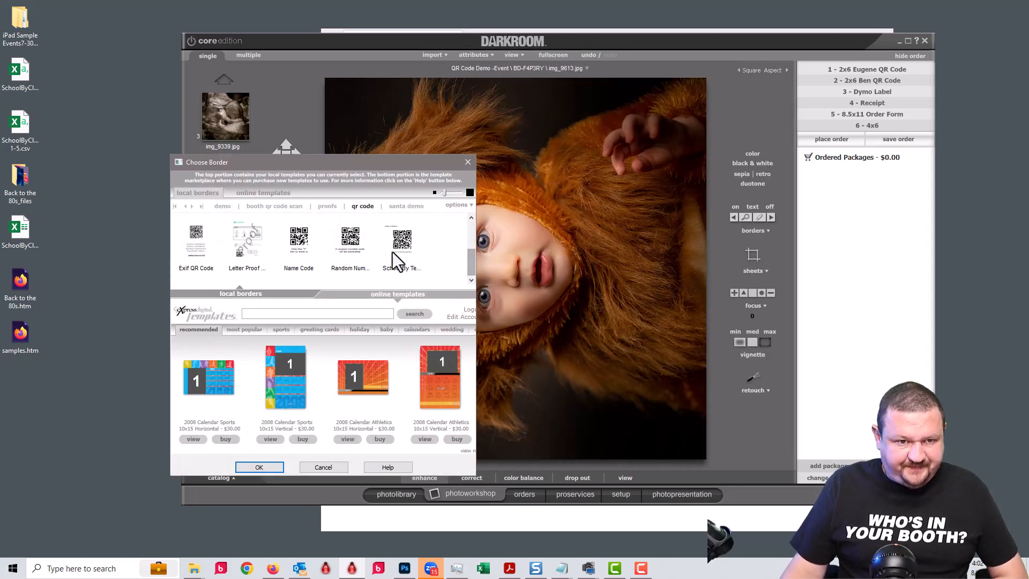
left_click(198, 252)
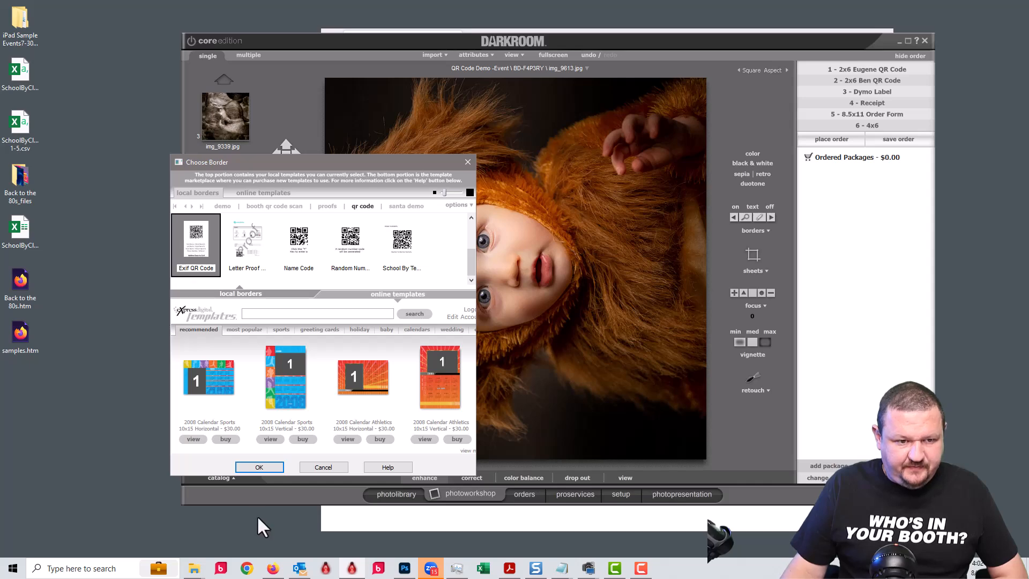
left_click(258, 466)
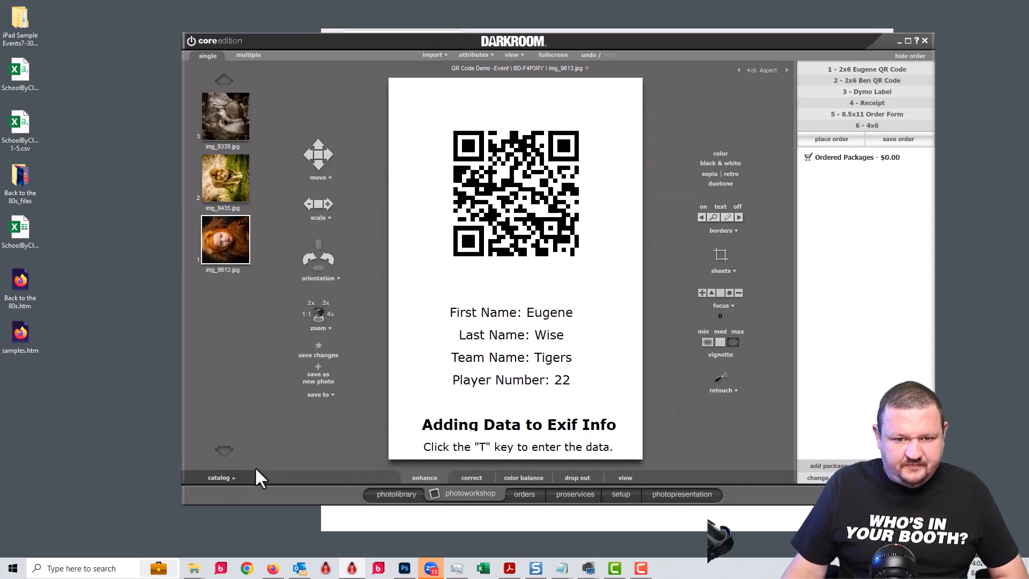
Step: Fill in the border's text fields with the player's first and last name, team name Cubs and player number 16
key("t")
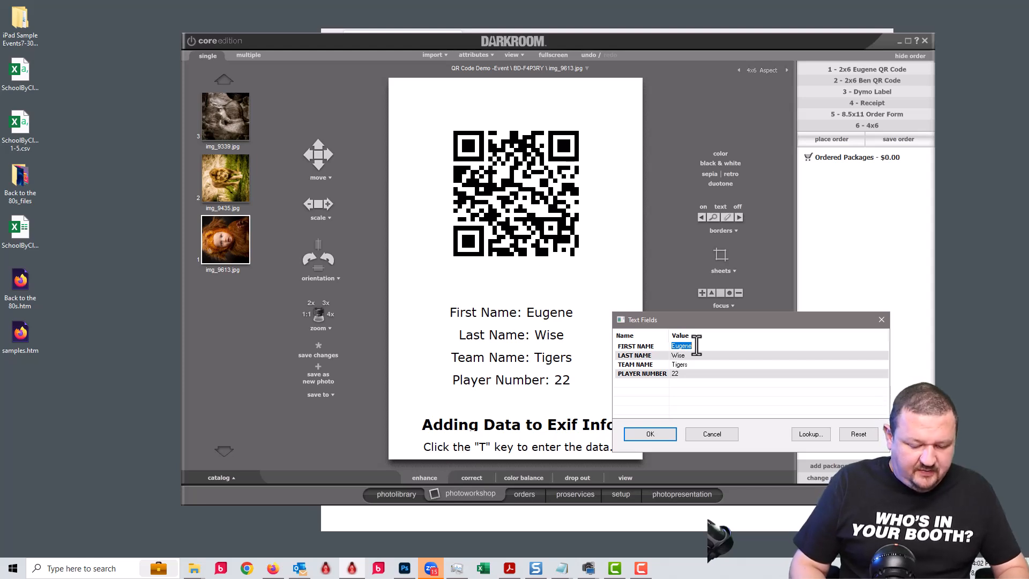
type("Joe")
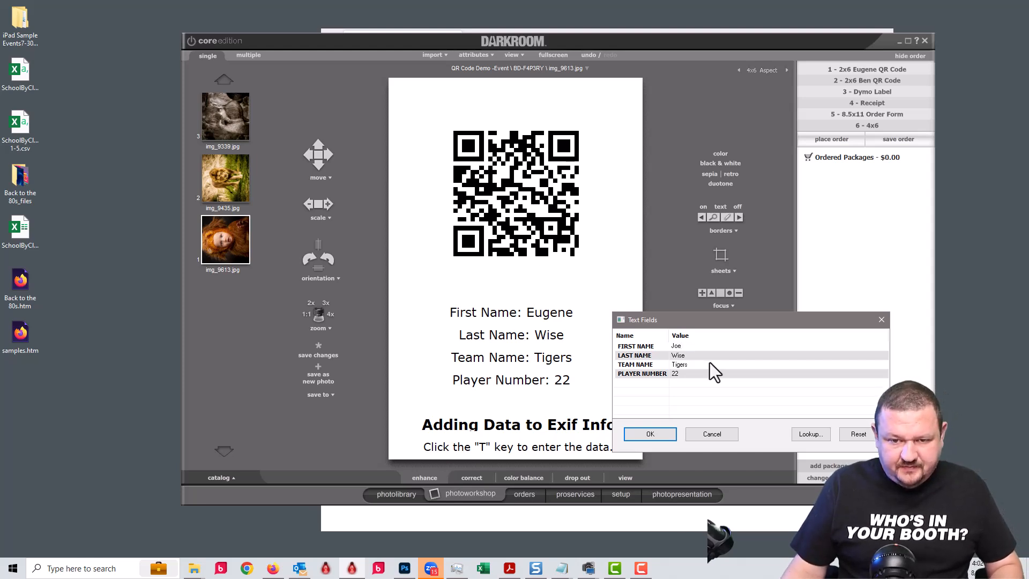
left_click(697, 355)
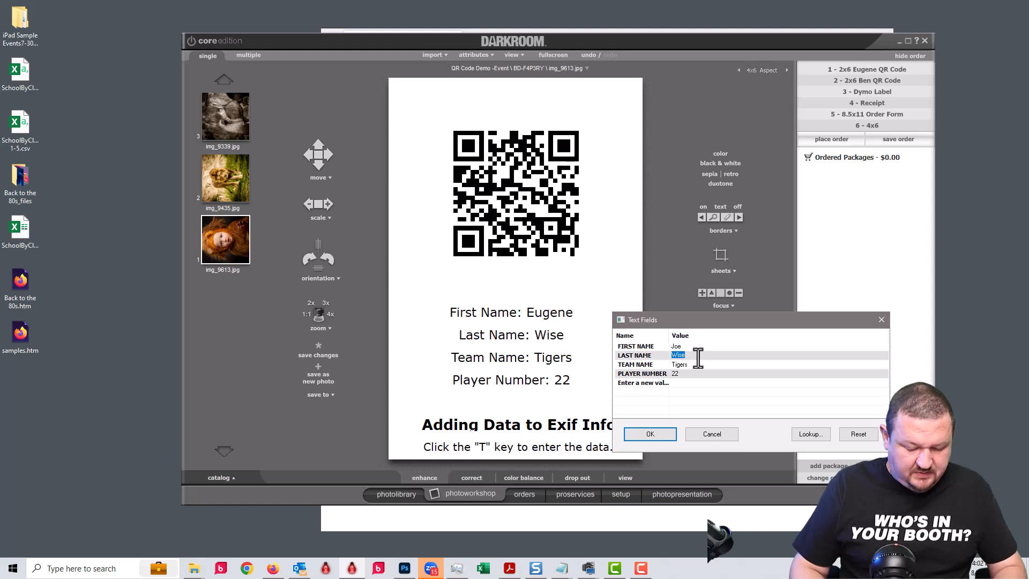
type("Jones")
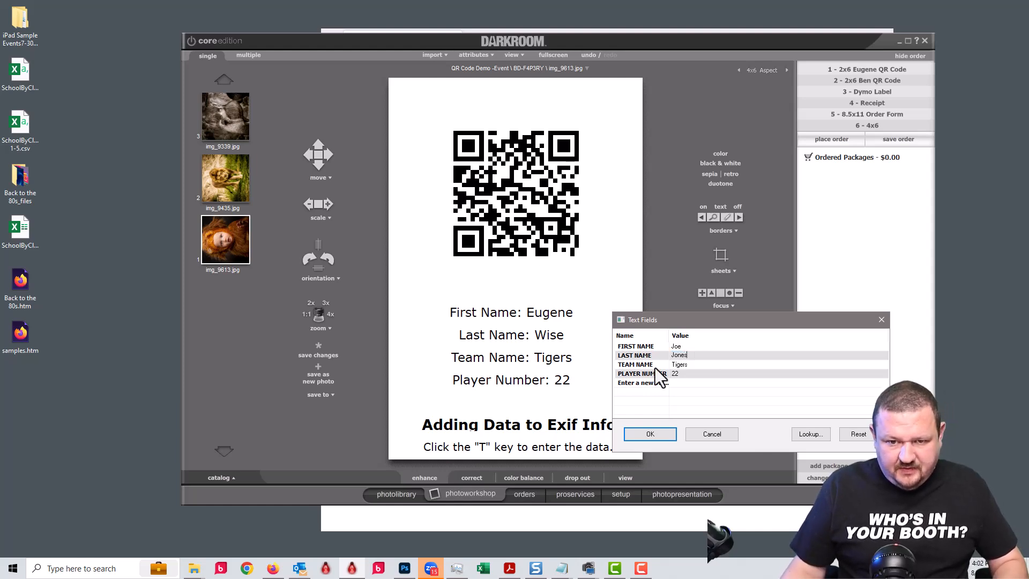
left_click(689, 366)
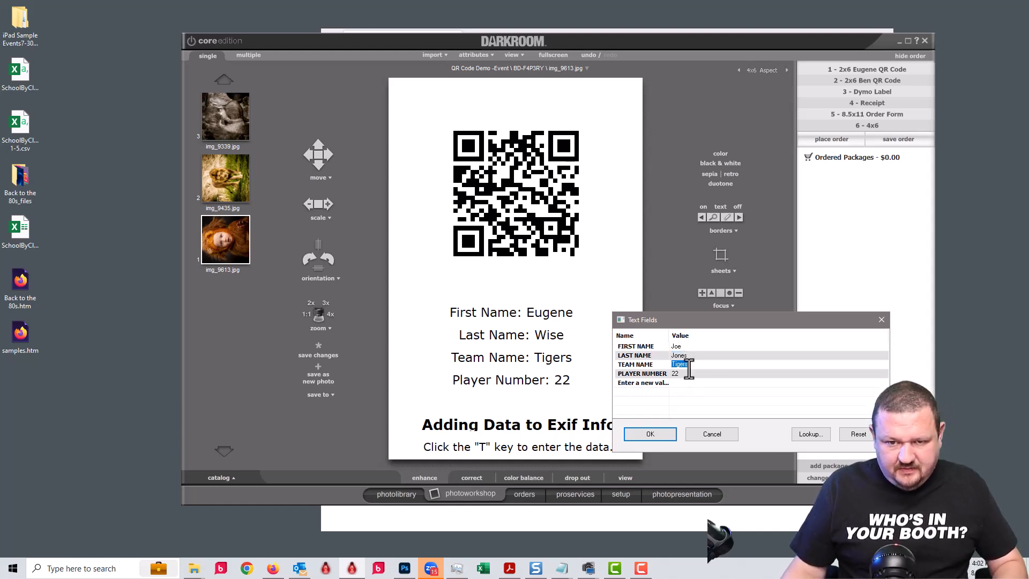
type("Cubs")
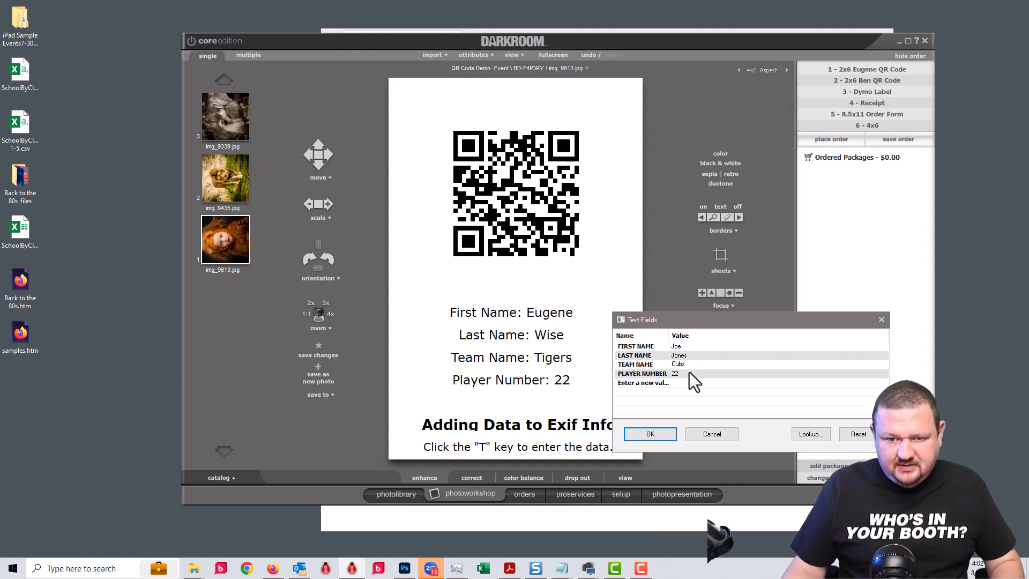
left_click(689, 373)
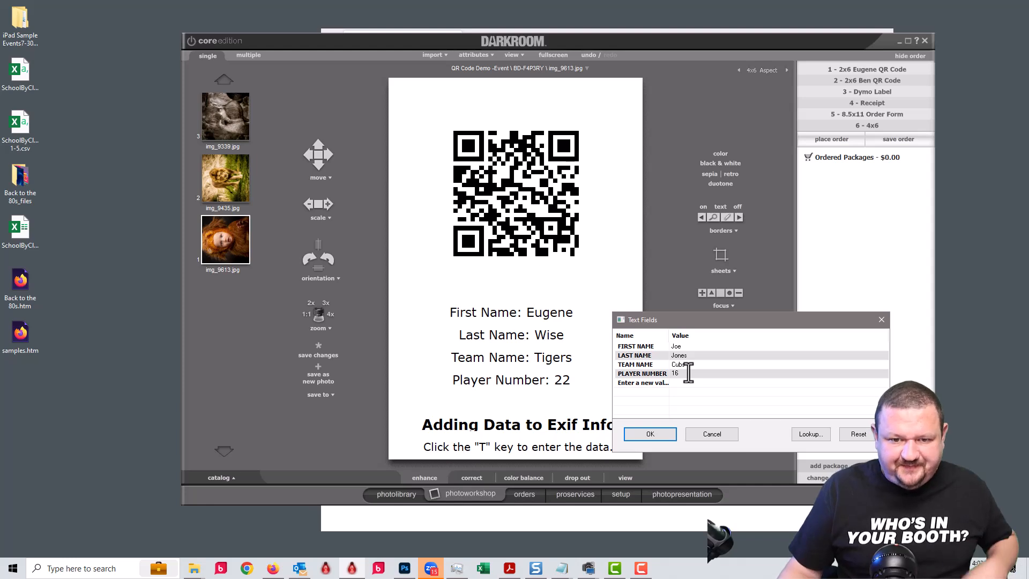
left_click(658, 433)
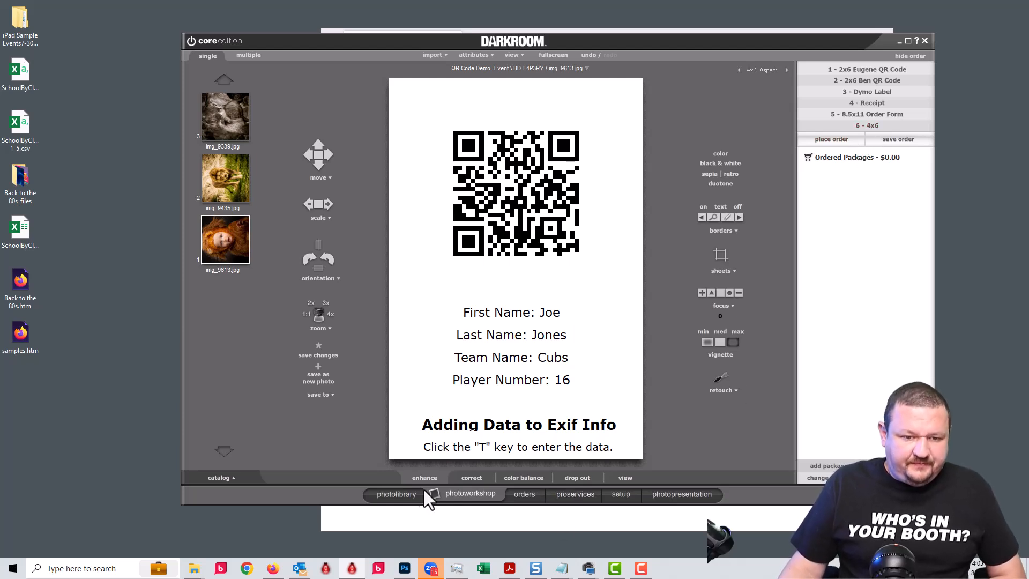
Step: Select the QR Code Demo -Sports event in the PhotoLibrary and accept its Quick Import setup with "Set QR Code data into image comment"
left_click(401, 492)
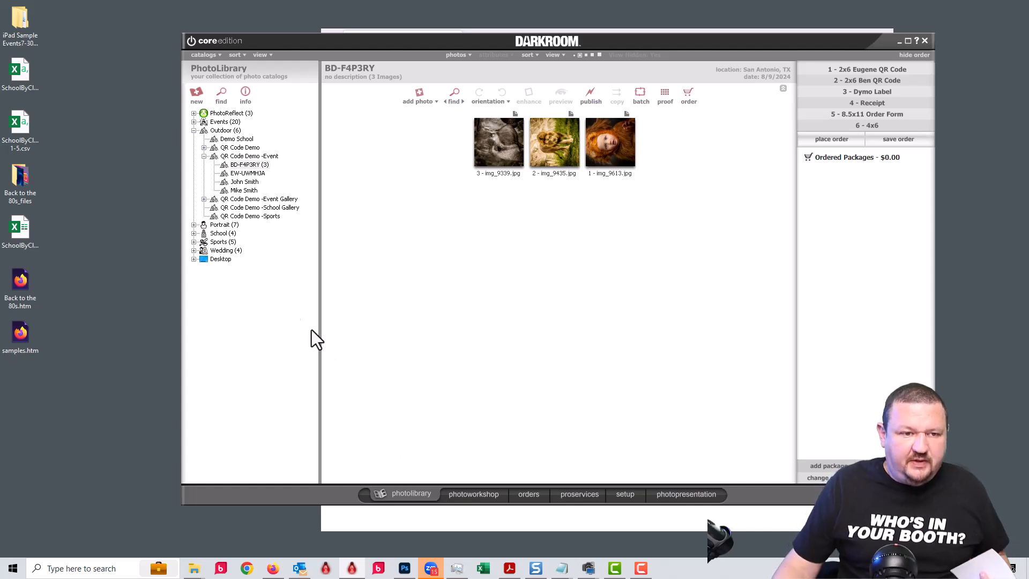
left_click(243, 216)
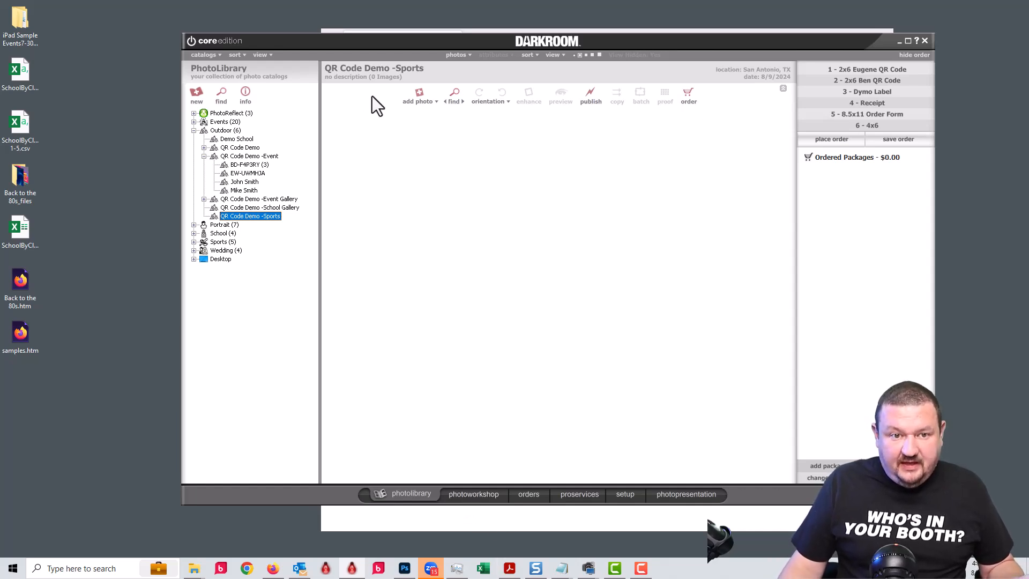
left_click(426, 104)
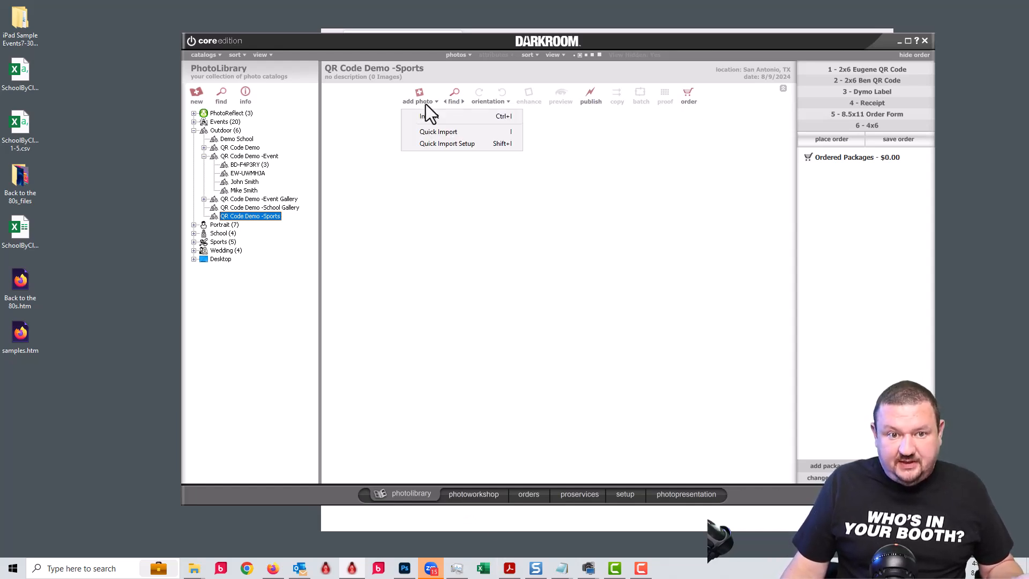
left_click(453, 148)
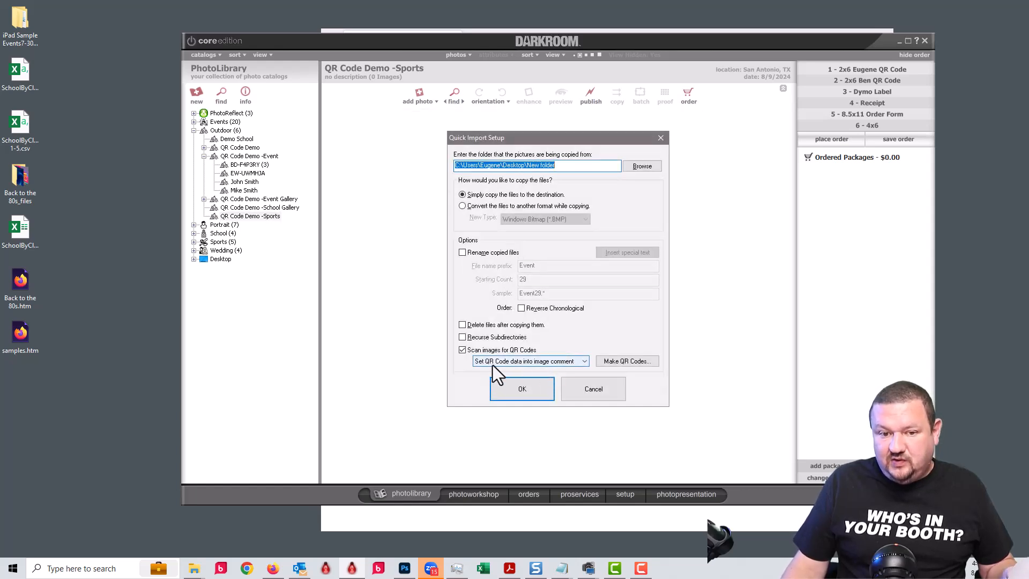
left_click(528, 388)
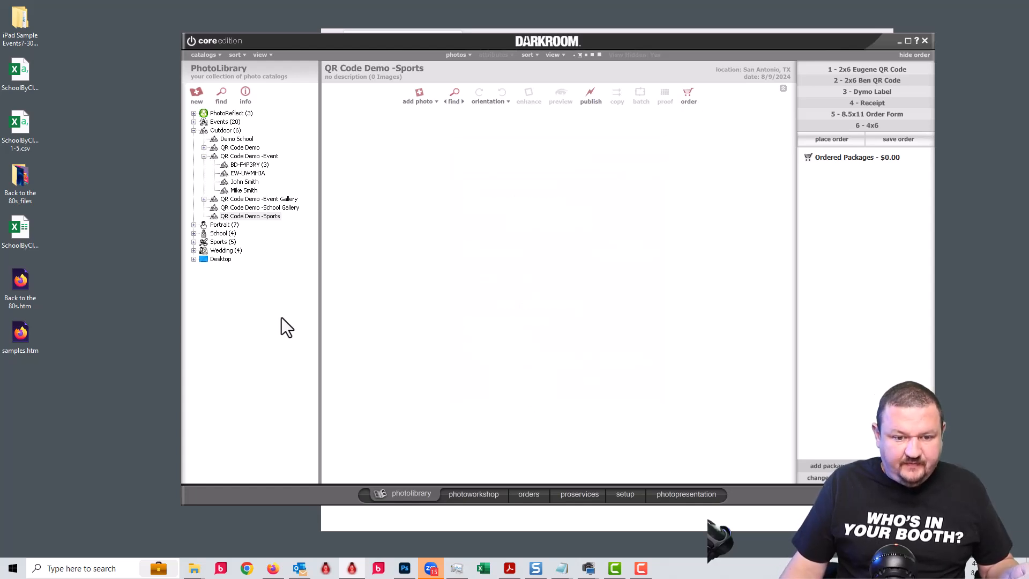
Step: Check the User Comment in the picture properties of AdobeStock_67330450.jpeg in PhotoWorkshop, then close the properties unchanged
left_click(474, 496)
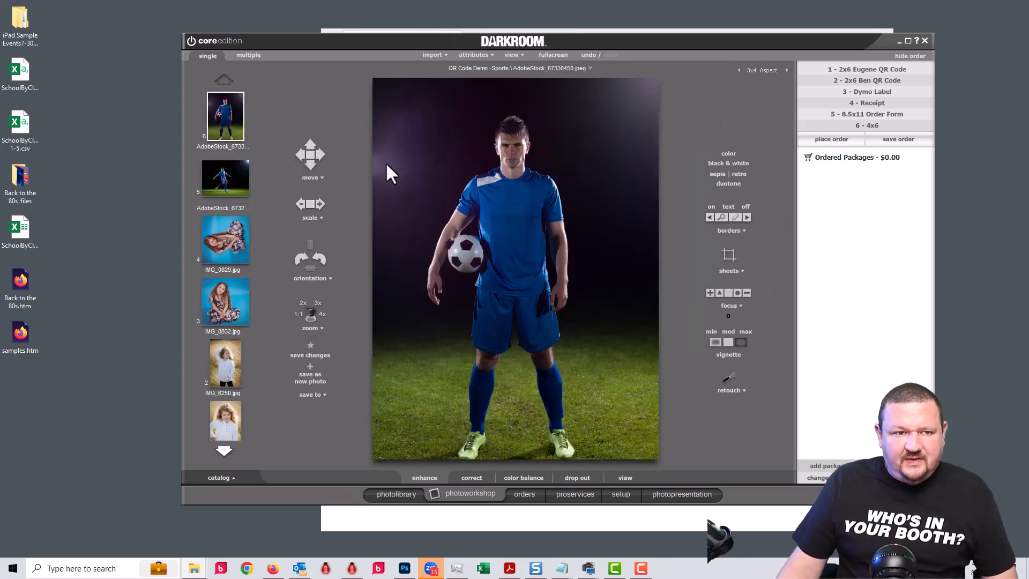
right_click(219, 110)
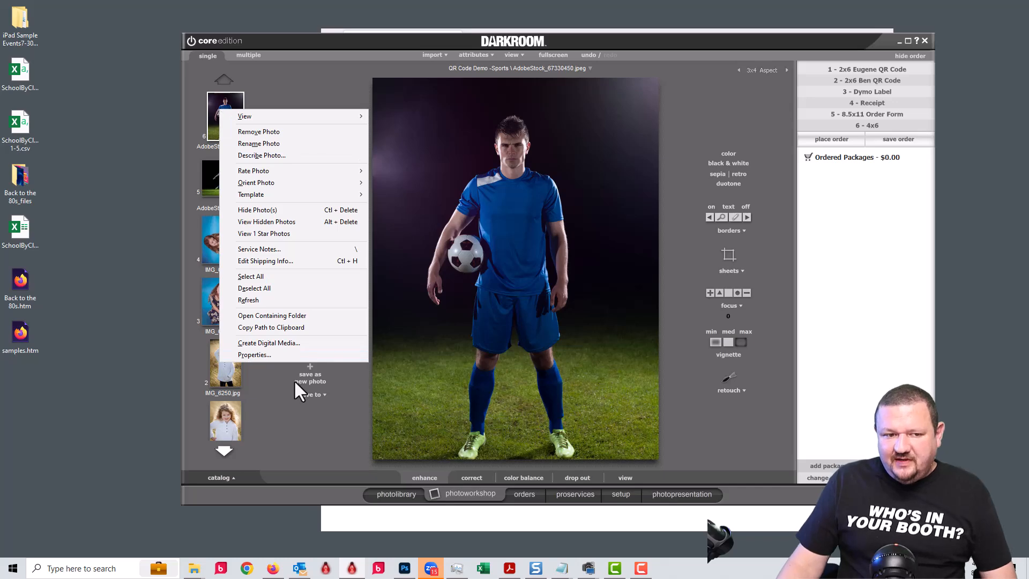
left_click(285, 353)
scroll(601, 225, "down", 3)
scroll(609, 236, "down", 3)
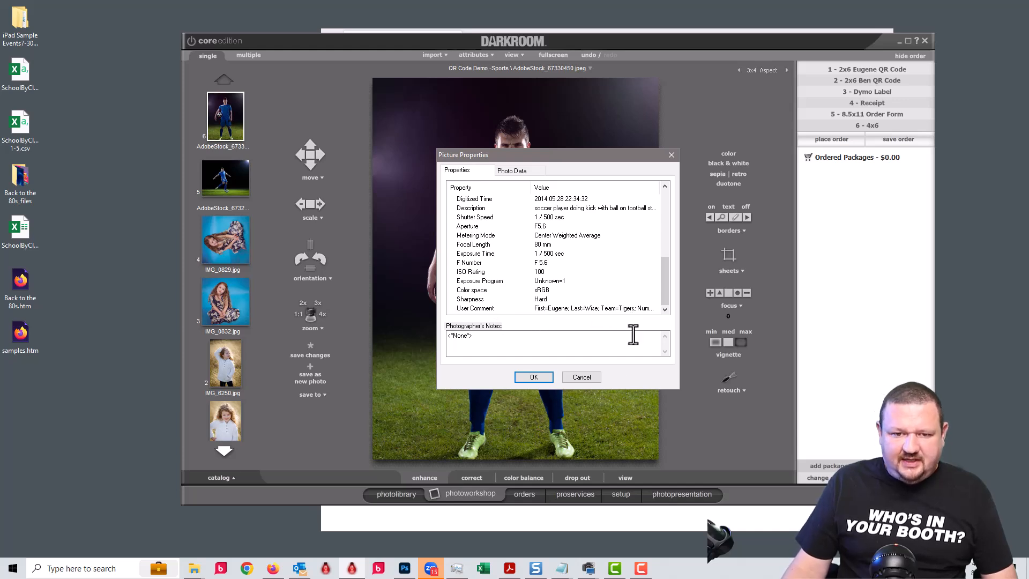
left_click(594, 378)
Step: Check the User Comment in the picture properties of IMG_0829.jpg and close them unchanged
left_click(229, 240)
right_click(229, 243)
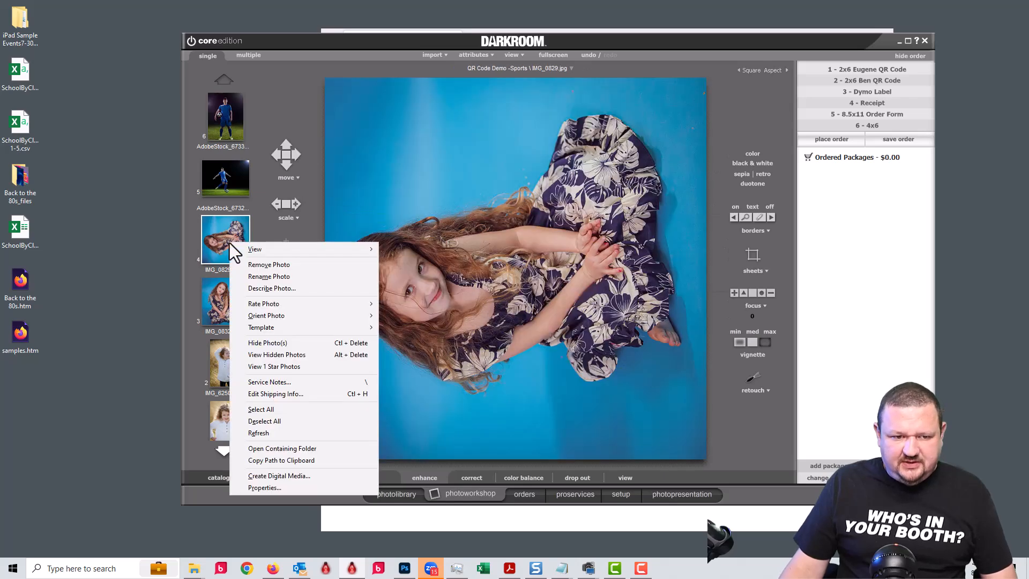
left_click(329, 488)
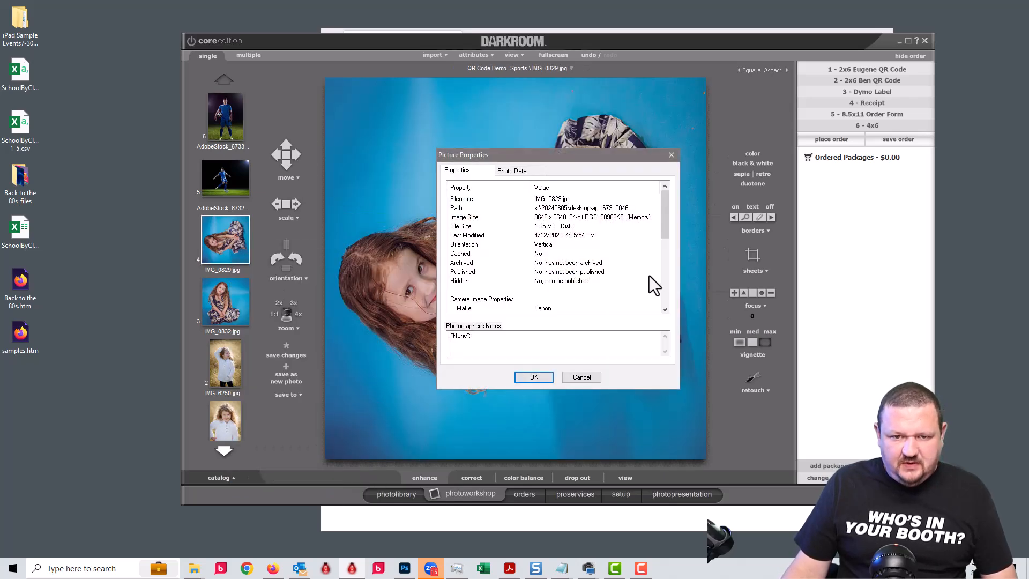
scroll(665, 254, "down", 10)
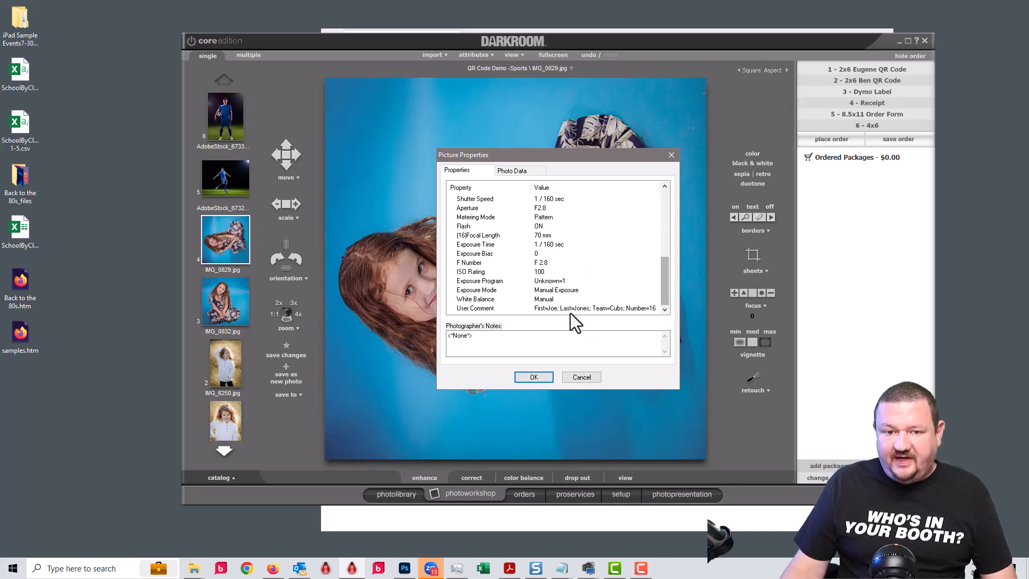
left_click(545, 311)
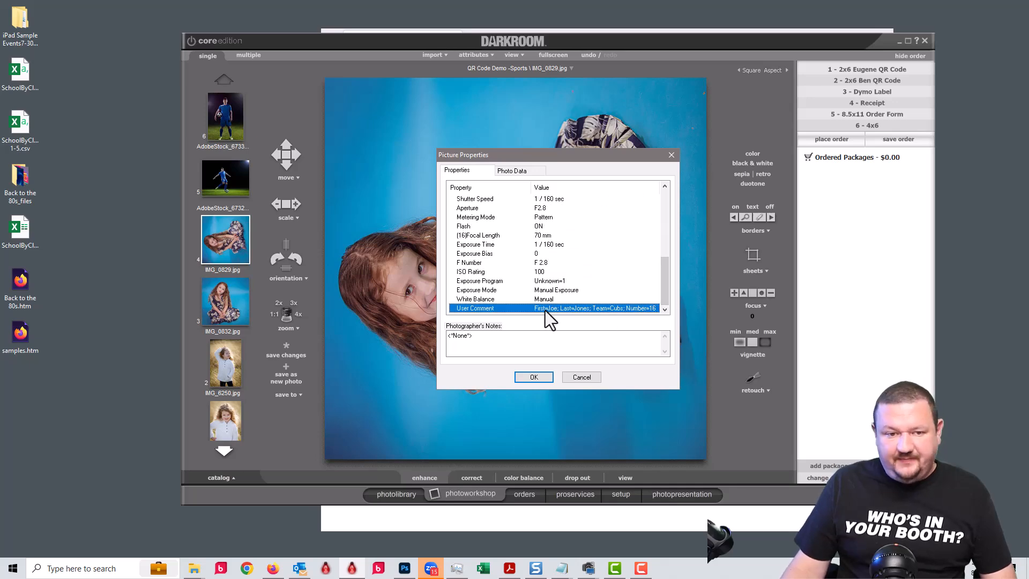
left_click(581, 377)
Step: Turn IMG_0829.jpg upright and apply the Baseball - Trading Card border from the qr code group
left_click(225, 433)
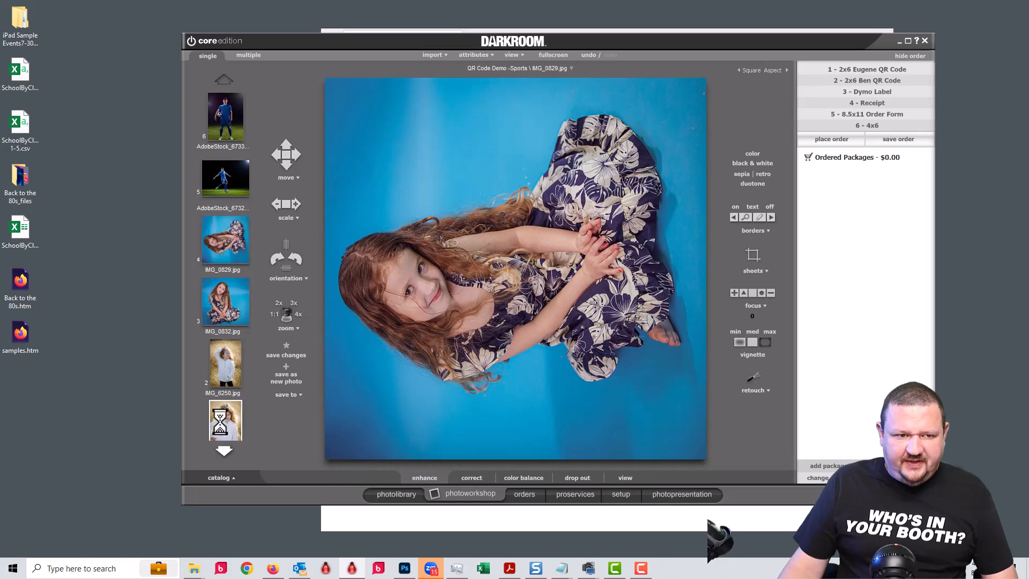
left_click(223, 242)
left_click(236, 180)
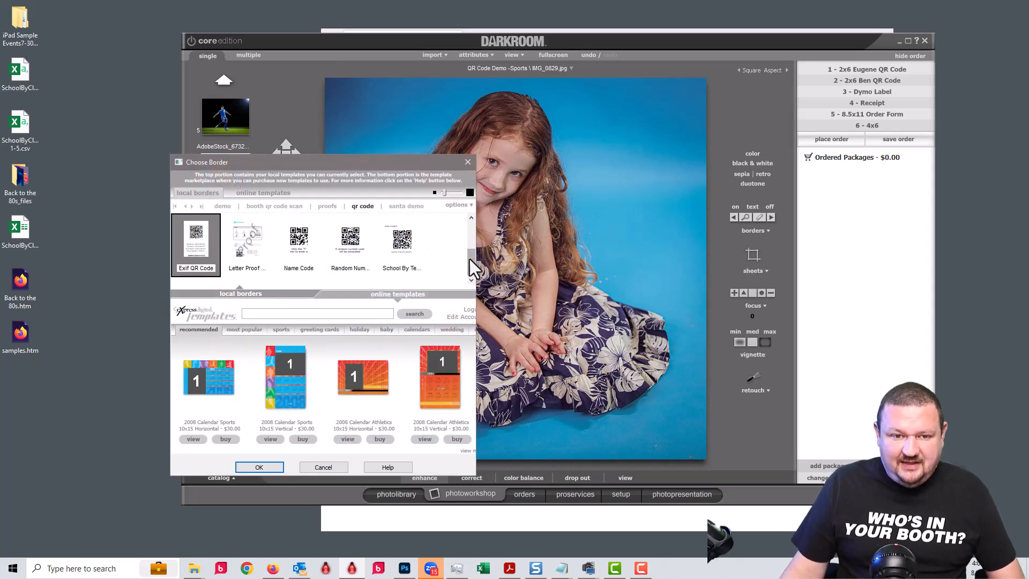
scroll(472, 259, "up", 2)
left_click(399, 239)
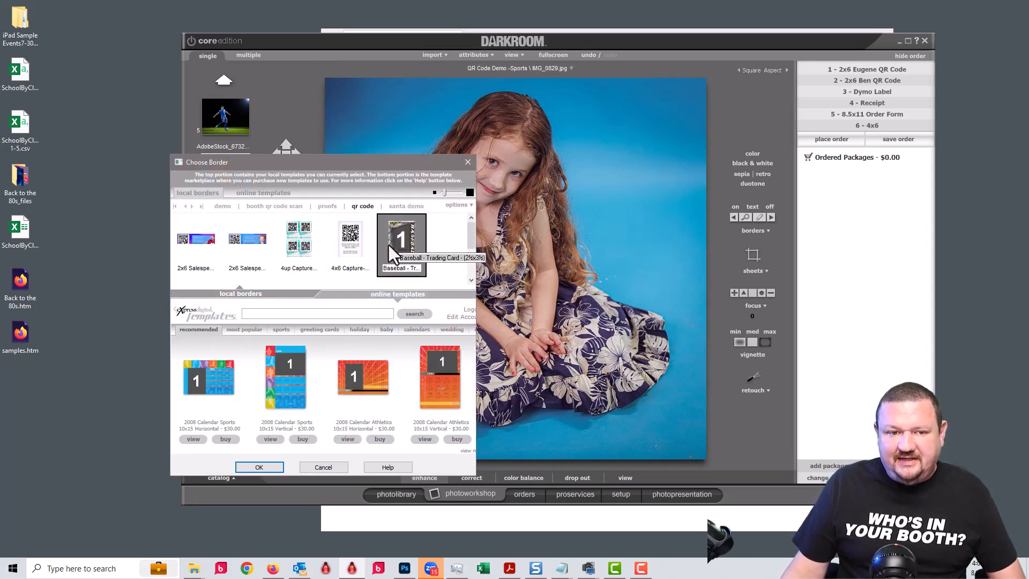
left_click(259, 467)
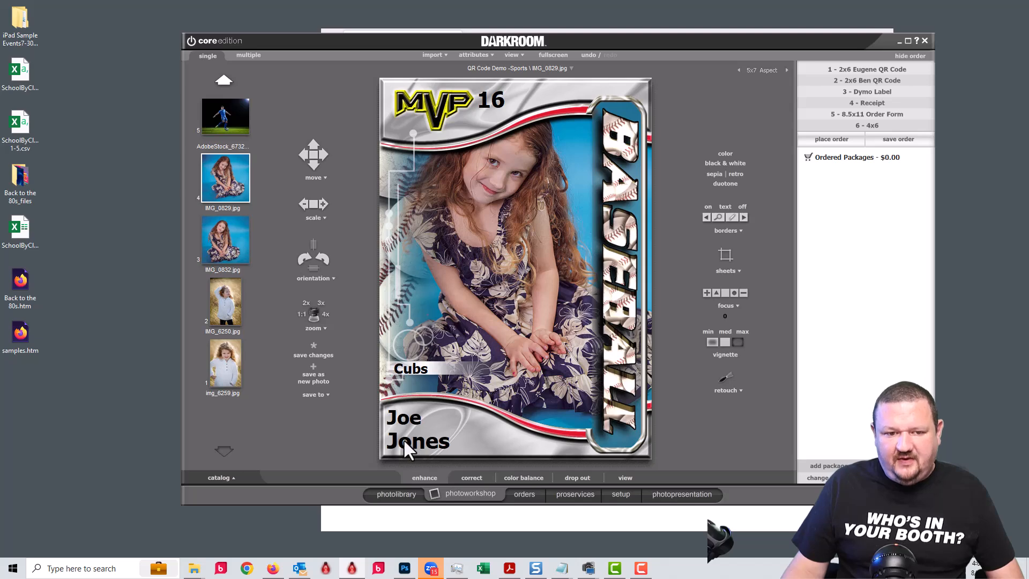
Step: View both soccer player photos in the trading card border, shift the standing player lower in the frame, and return to the PhotoLibrary
left_click(227, 113)
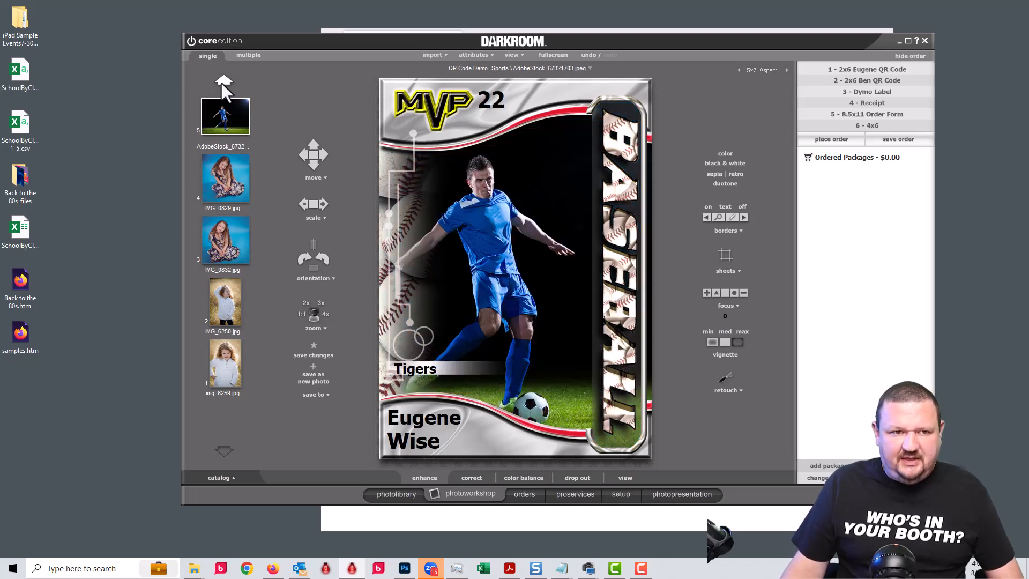
left_click(222, 82)
left_click(227, 115)
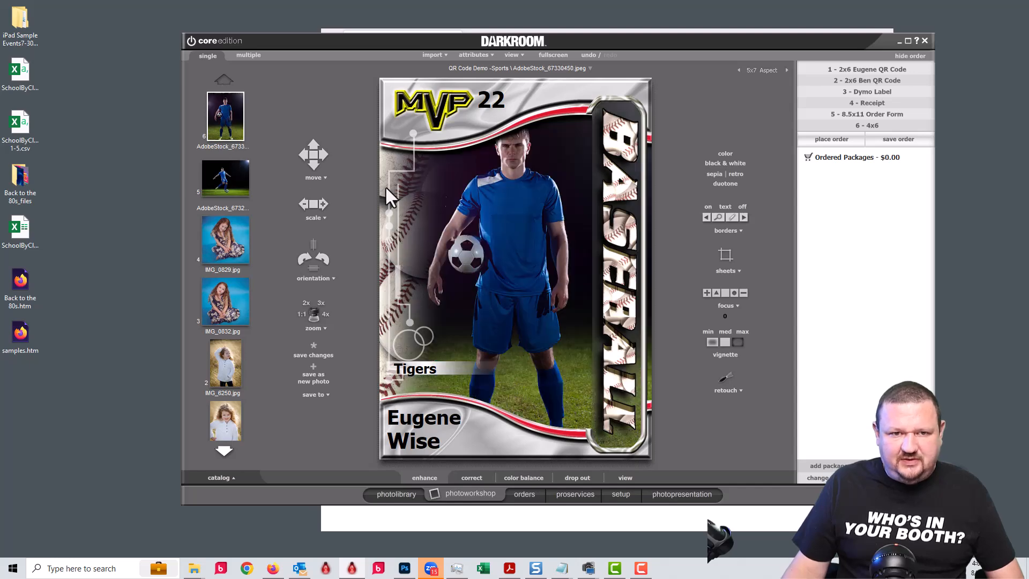
left_click_drag(507, 195, 509, 245)
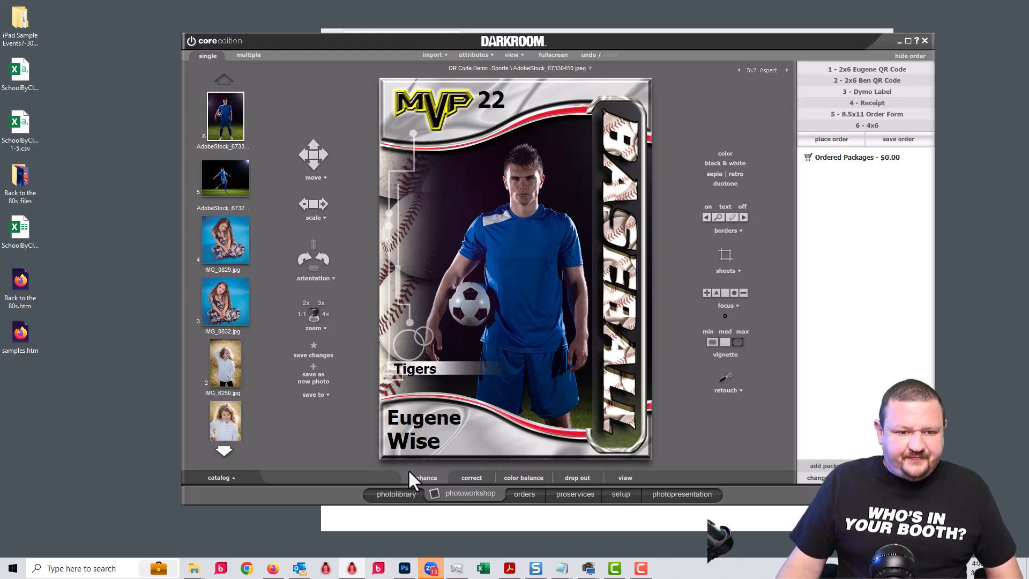
left_click(397, 494)
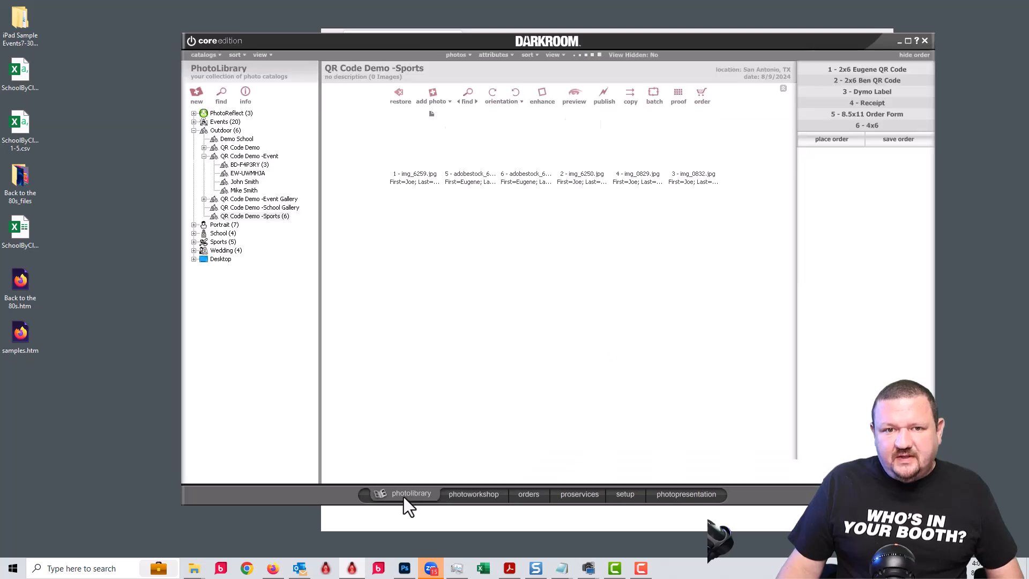